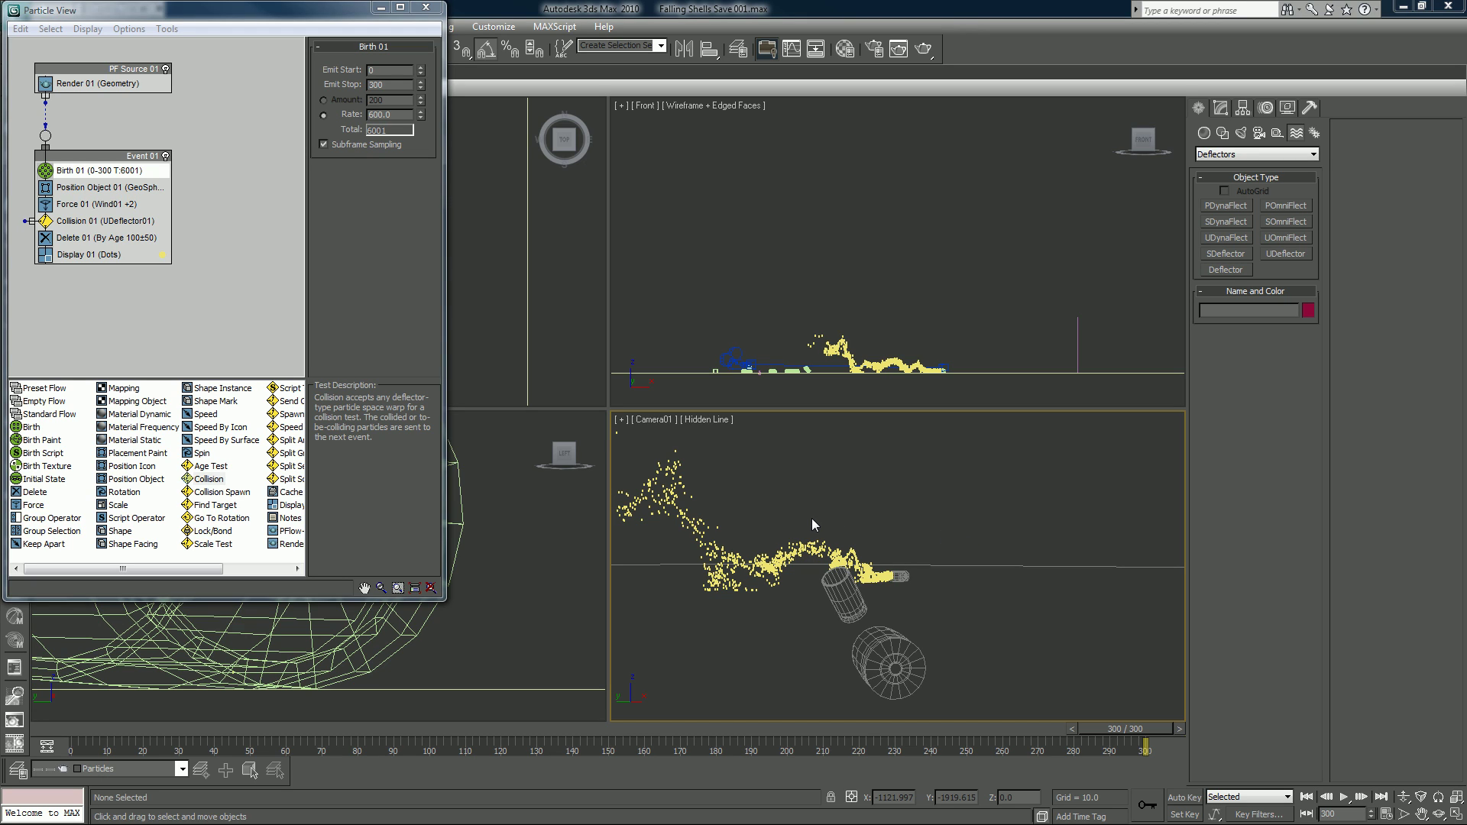
# Turn the Camera viewport into a Perspective view looking down on the trail, and maximize it
pyautogui.click(813, 519)
pyautogui.press('p')
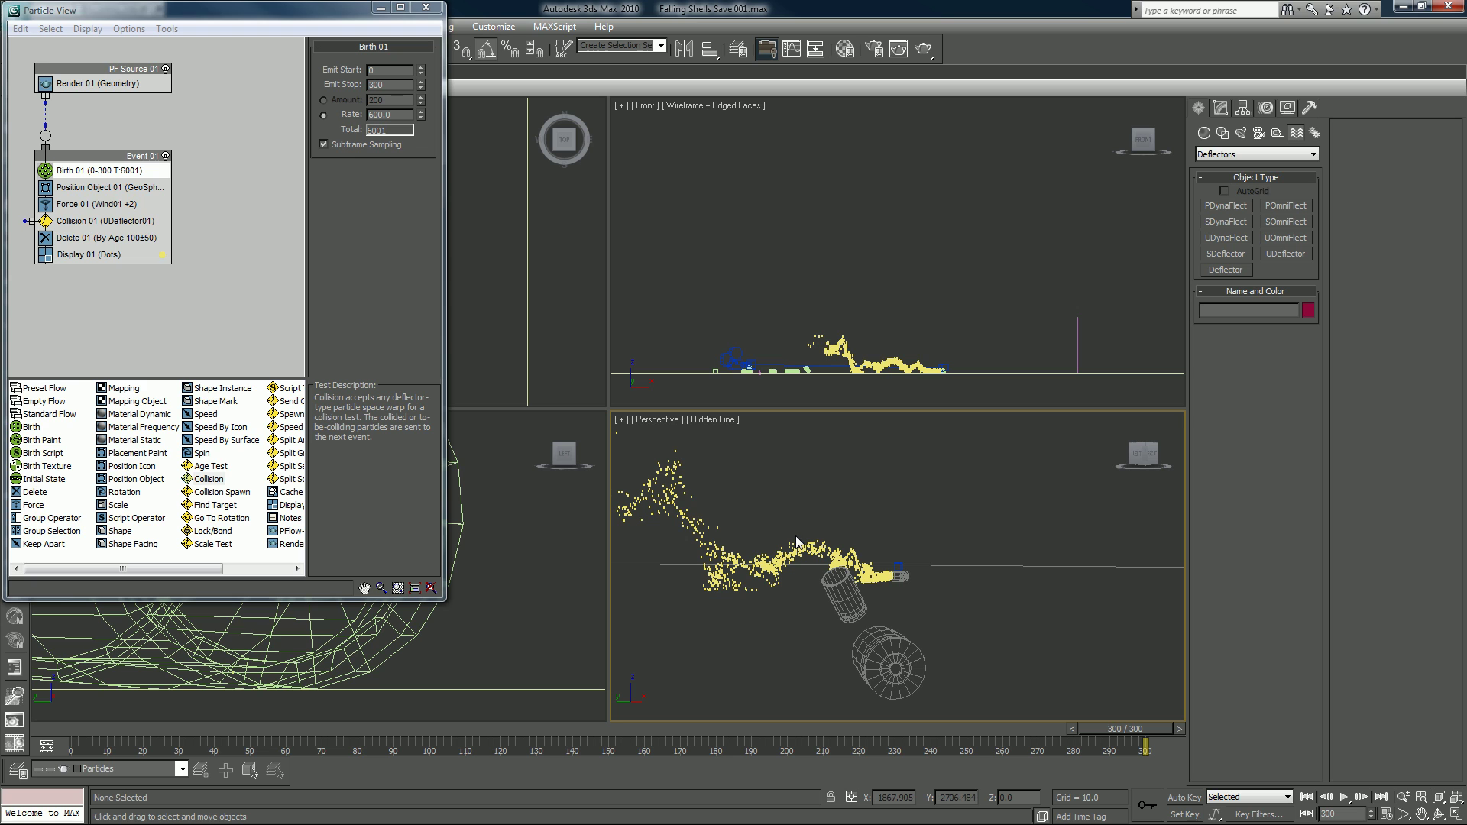
pyautogui.keyDown('alt'); pyautogui.moveTo(795, 535); pyautogui.dragTo(820, 481, button='middle'); pyautogui.keyUp('alt')
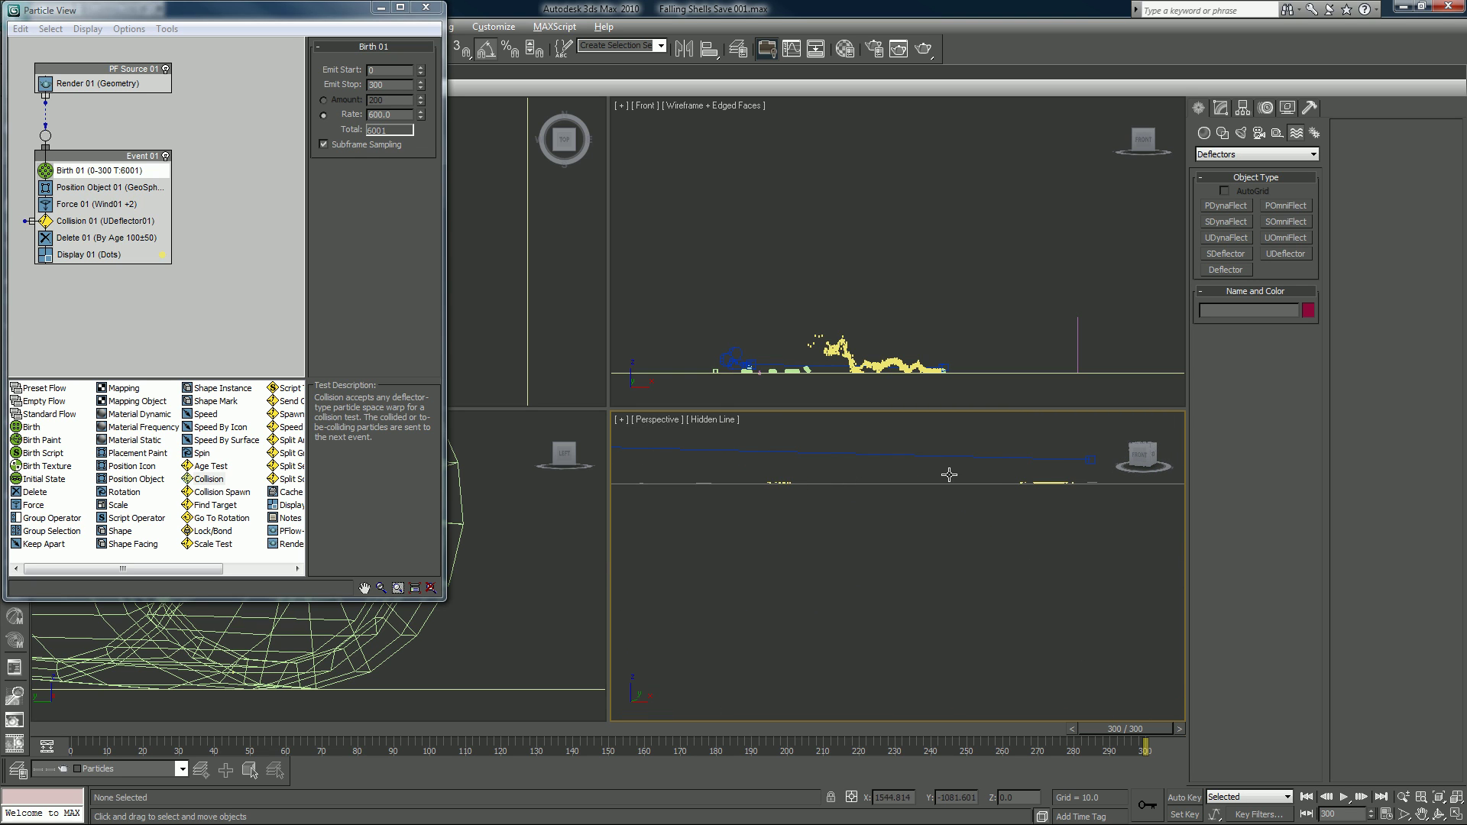
pyautogui.keyDown('alt'); pyautogui.moveTo(949, 475); pyautogui.dragTo(781, 495, button='middle'); pyautogui.keyUp('alt')
pyautogui.hotkey('alt', 'w')
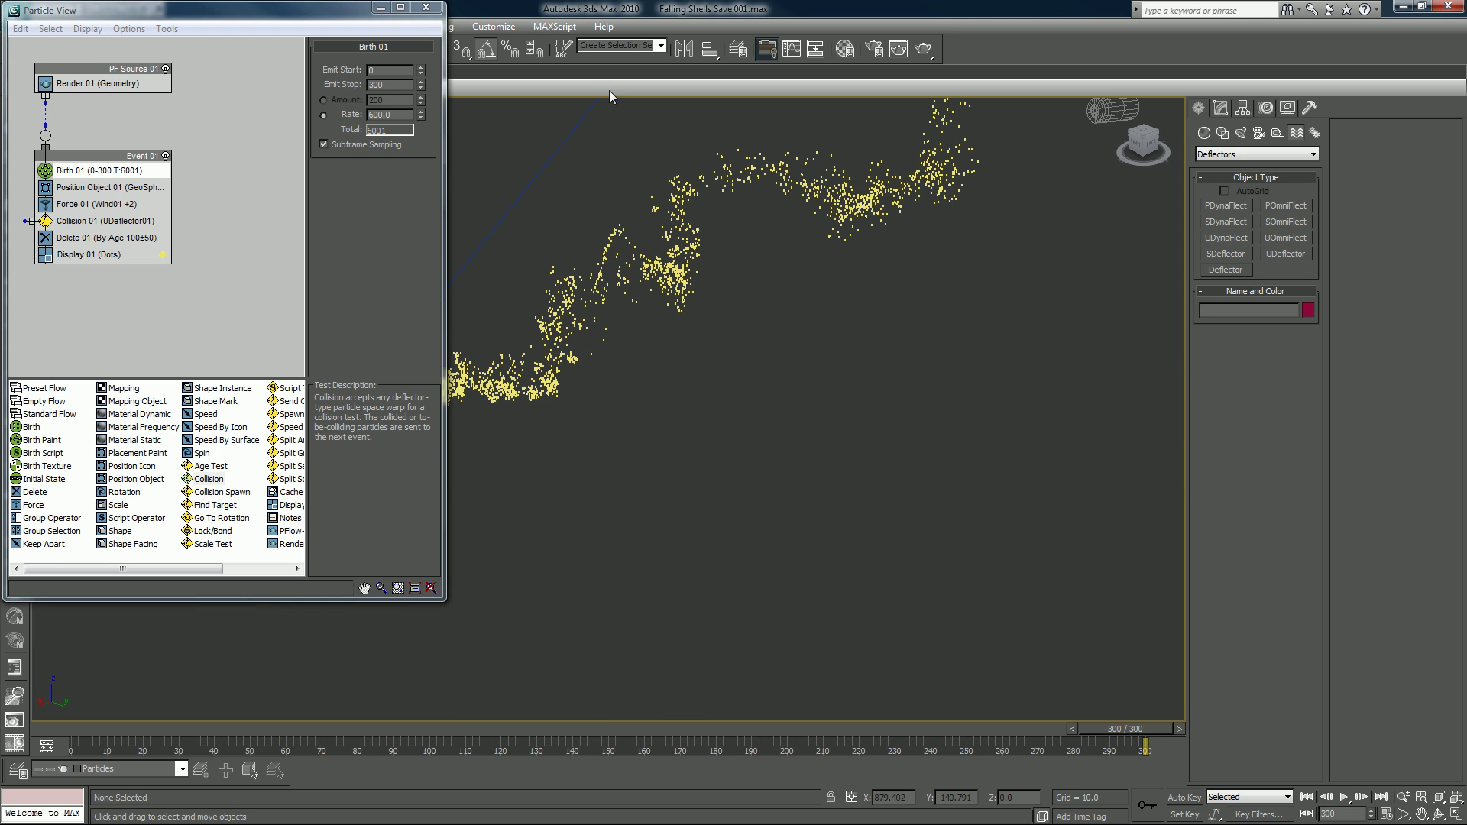
# Minimize Particle View, orbit the view, move to frame 261, and pan to frame the smoke trail
pyautogui.click(381, 11)
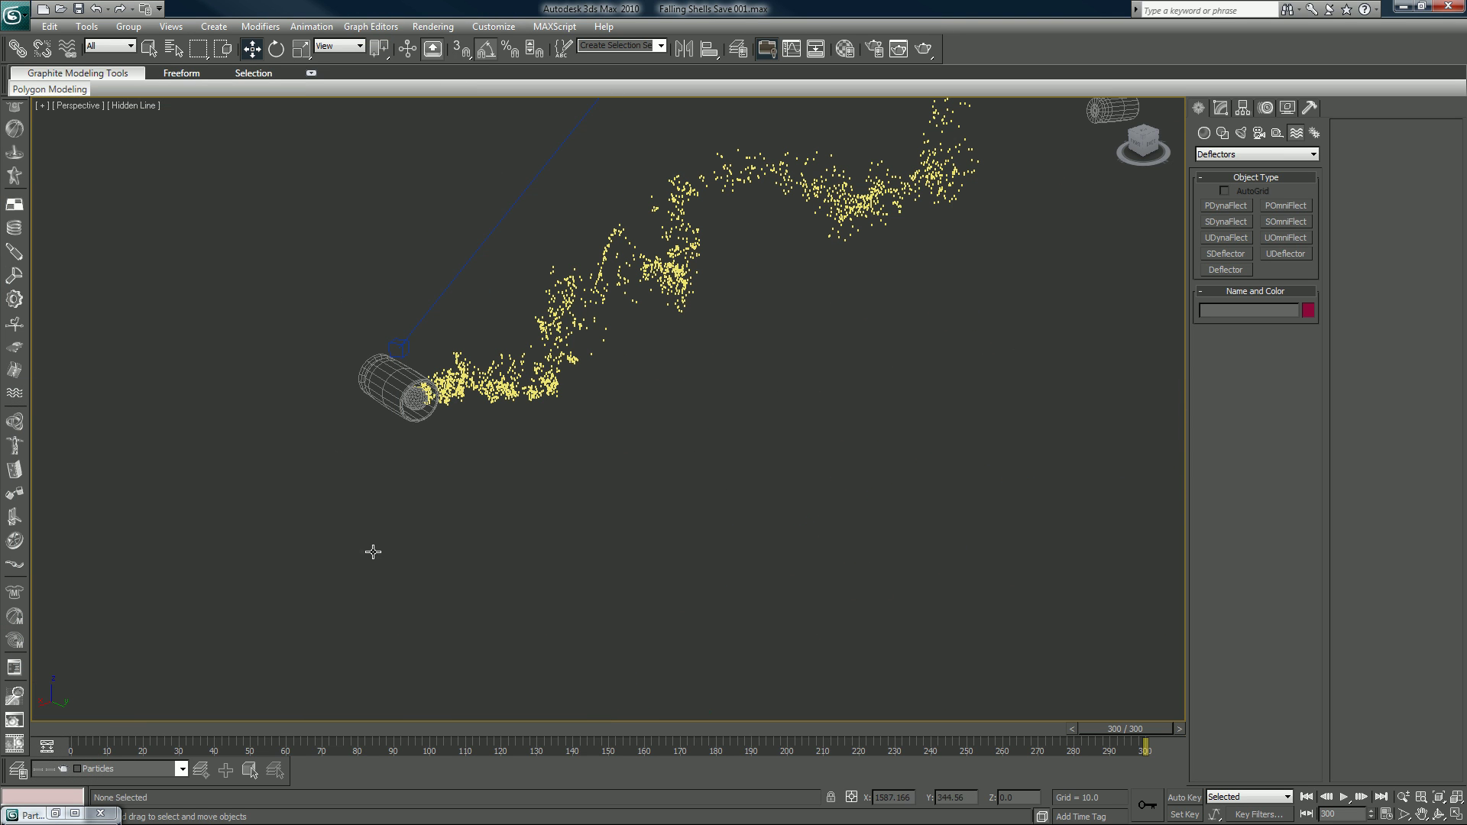
pyautogui.keyDown('alt'); pyautogui.moveTo(614, 403); pyautogui.dragTo(392, 616, button='middle'); pyautogui.keyUp('alt')
pyautogui.moveTo(166, 735); pyautogui.dragTo(296, 736)
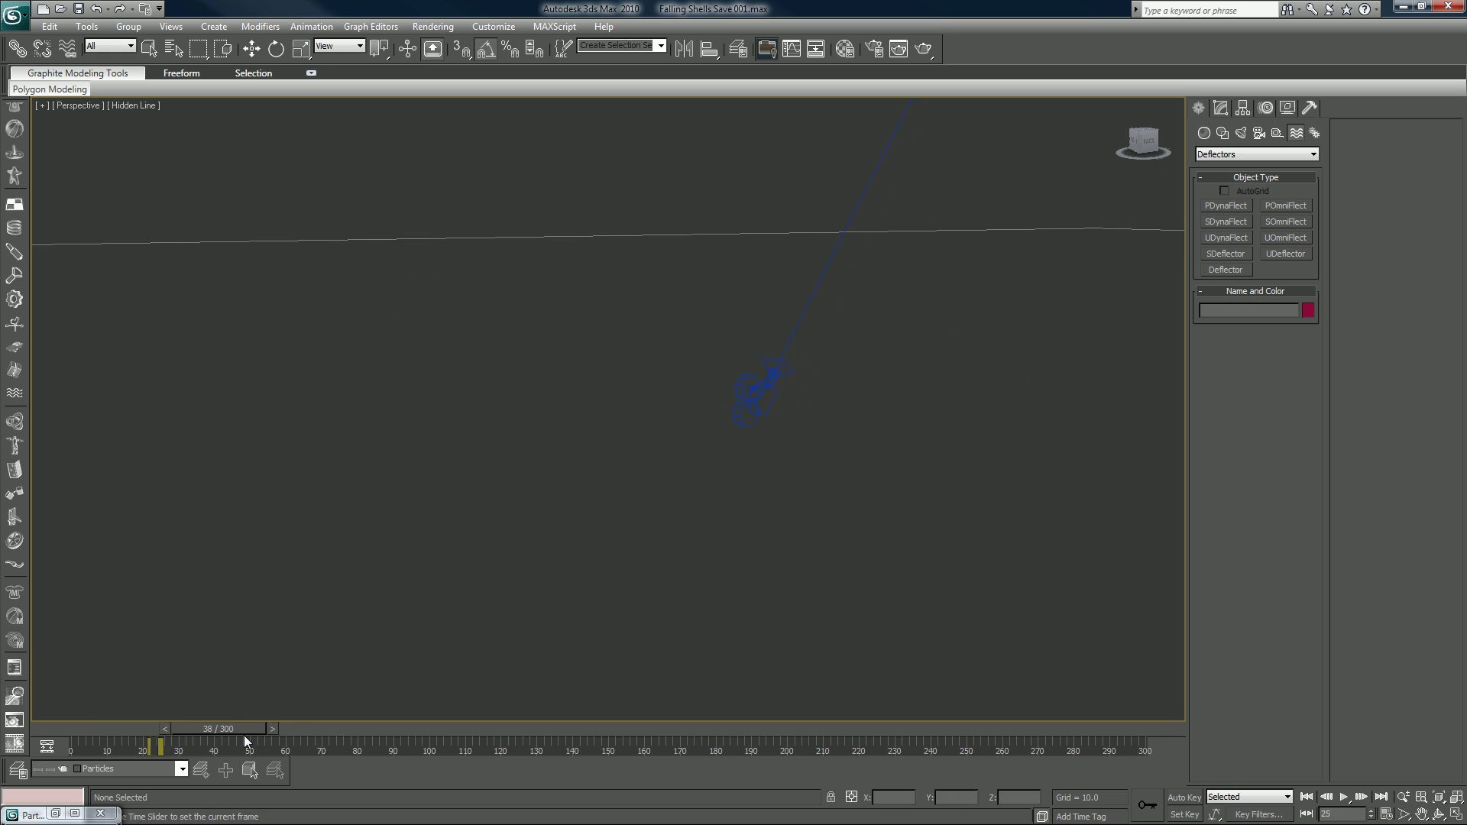
pyautogui.moveTo(550, 731); pyautogui.dragTo(1003, 684)
pyautogui.moveTo(945, 388); pyautogui.dragTo(717, 432, button='middle')
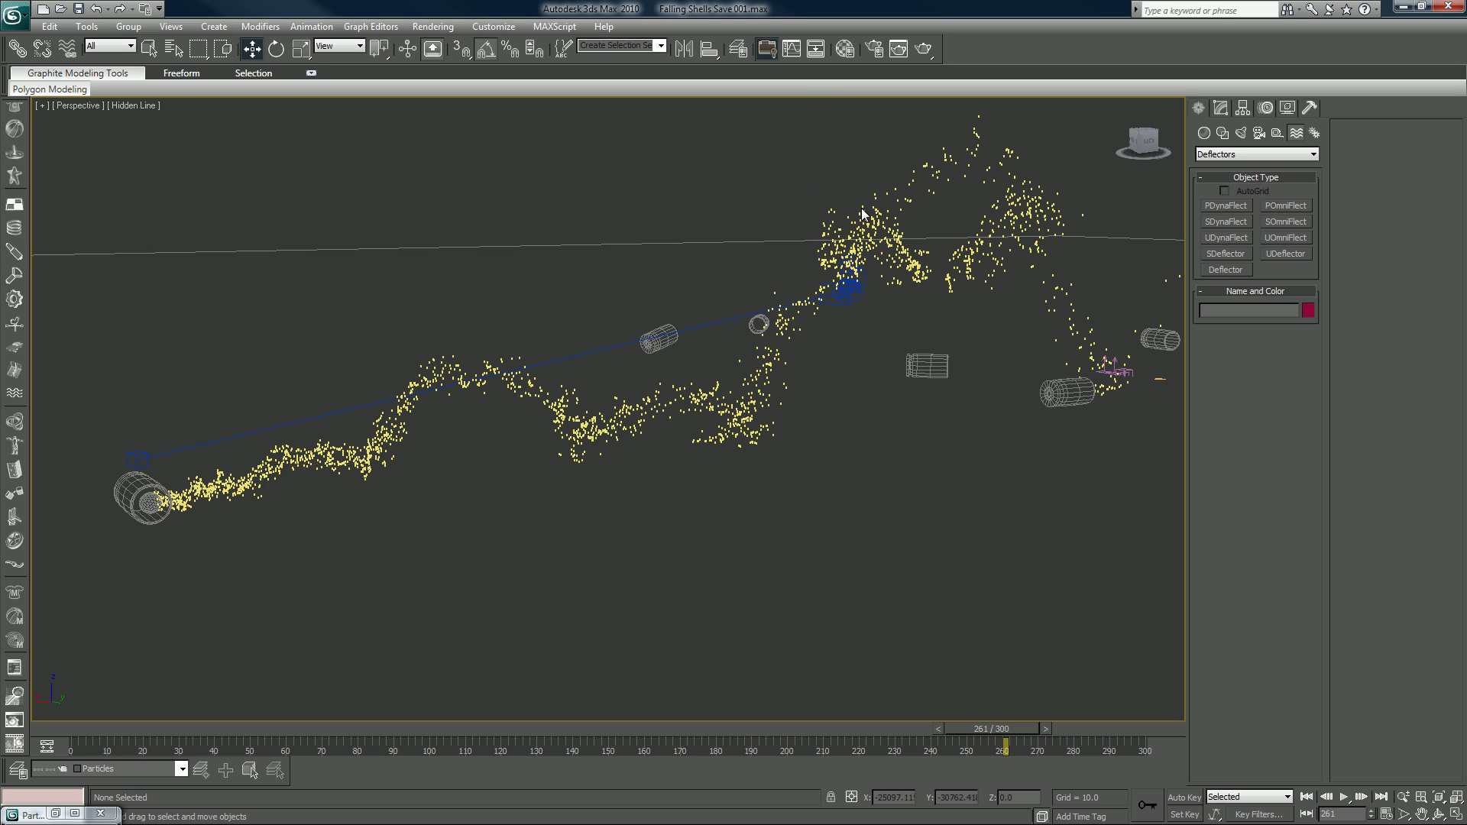
# Show Wind02's parameters, step through Plane01 and PF Source 01 to Wind01, then scrub to frame 300
pyautogui.click(1114, 362)
pyautogui.click(1224, 110)
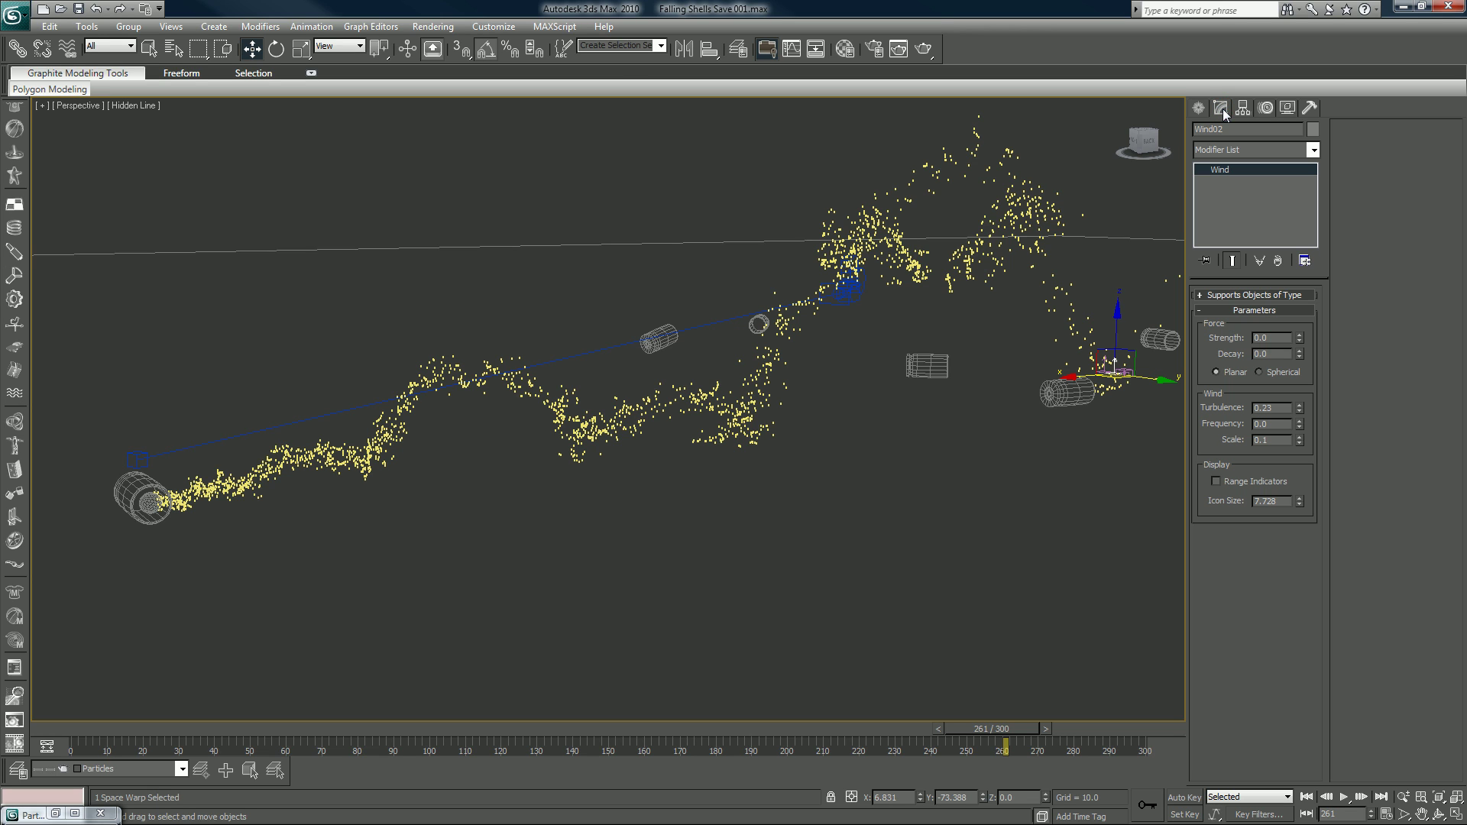
pyautogui.click(1097, 359)
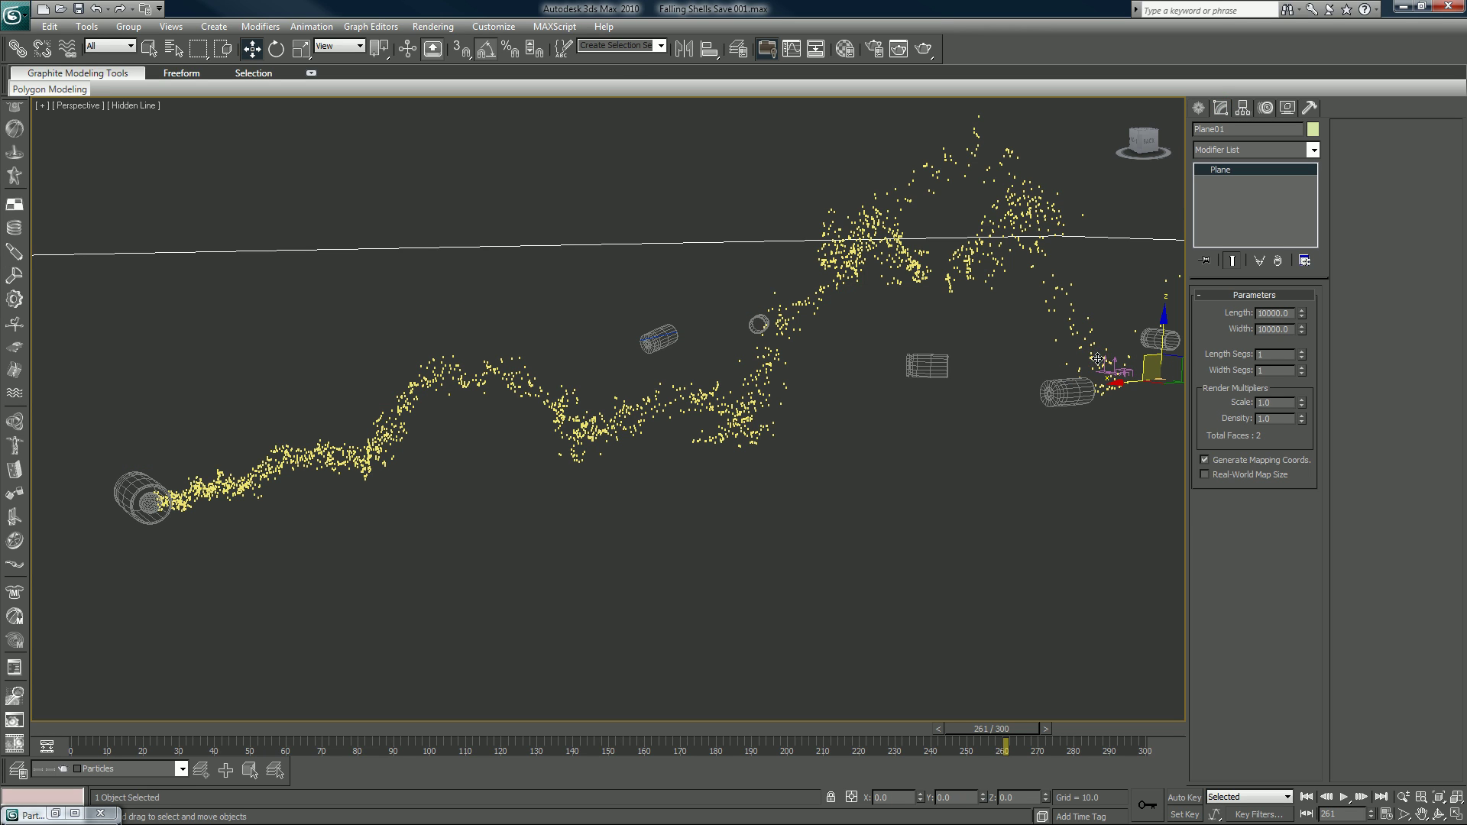
pyautogui.click(1102, 360)
pyautogui.click(1105, 361)
pyautogui.click(1105, 361)
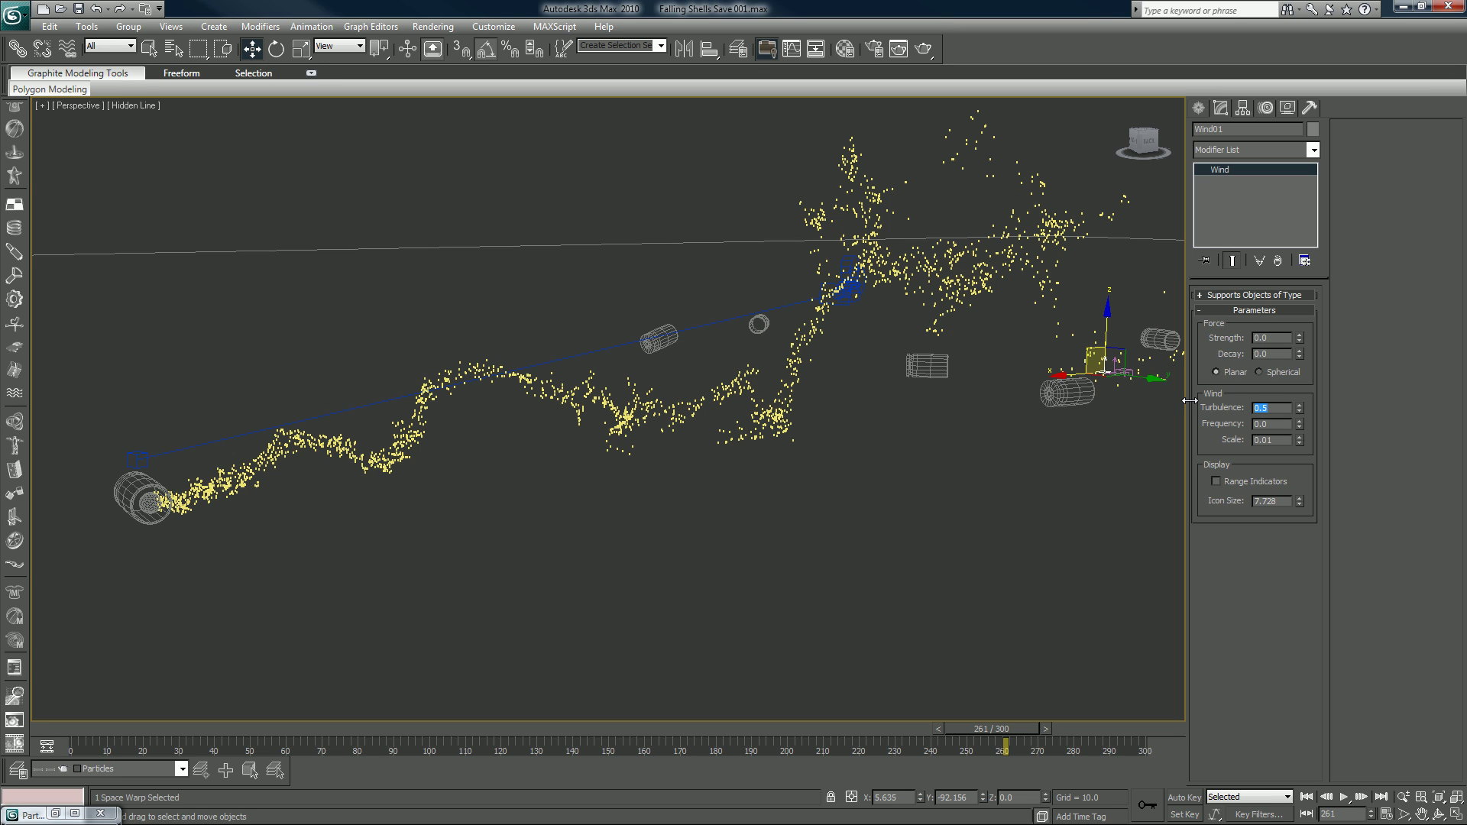
pyautogui.moveTo(186, 727); pyautogui.dragTo(272, 730)
pyautogui.moveTo(360, 717); pyautogui.dragTo(1136, 617)
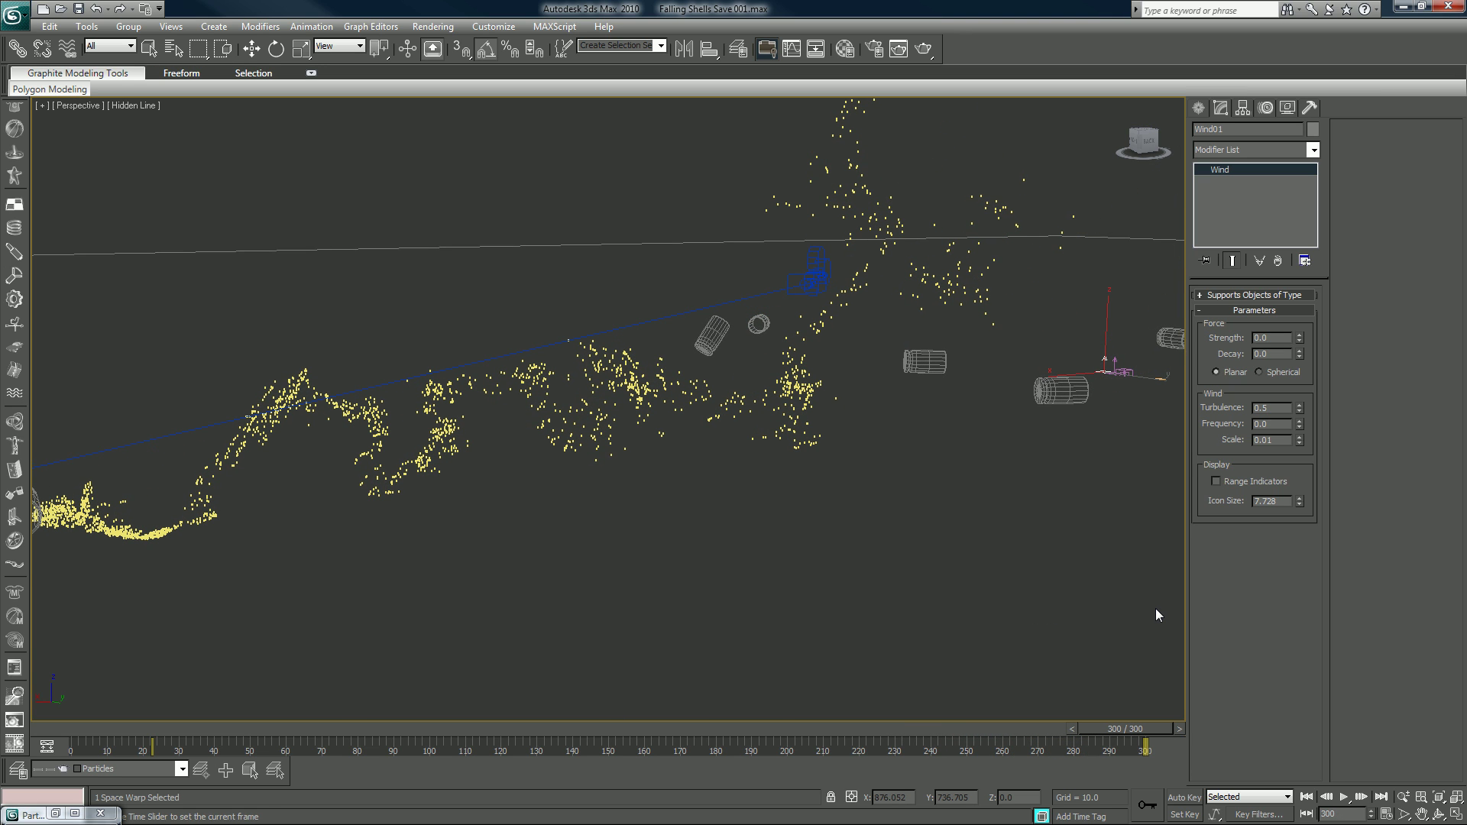
# Preview Wind01 at turbulence 0.33 by playing from frame 72, then rewind to frame 79
pyautogui.press('w')
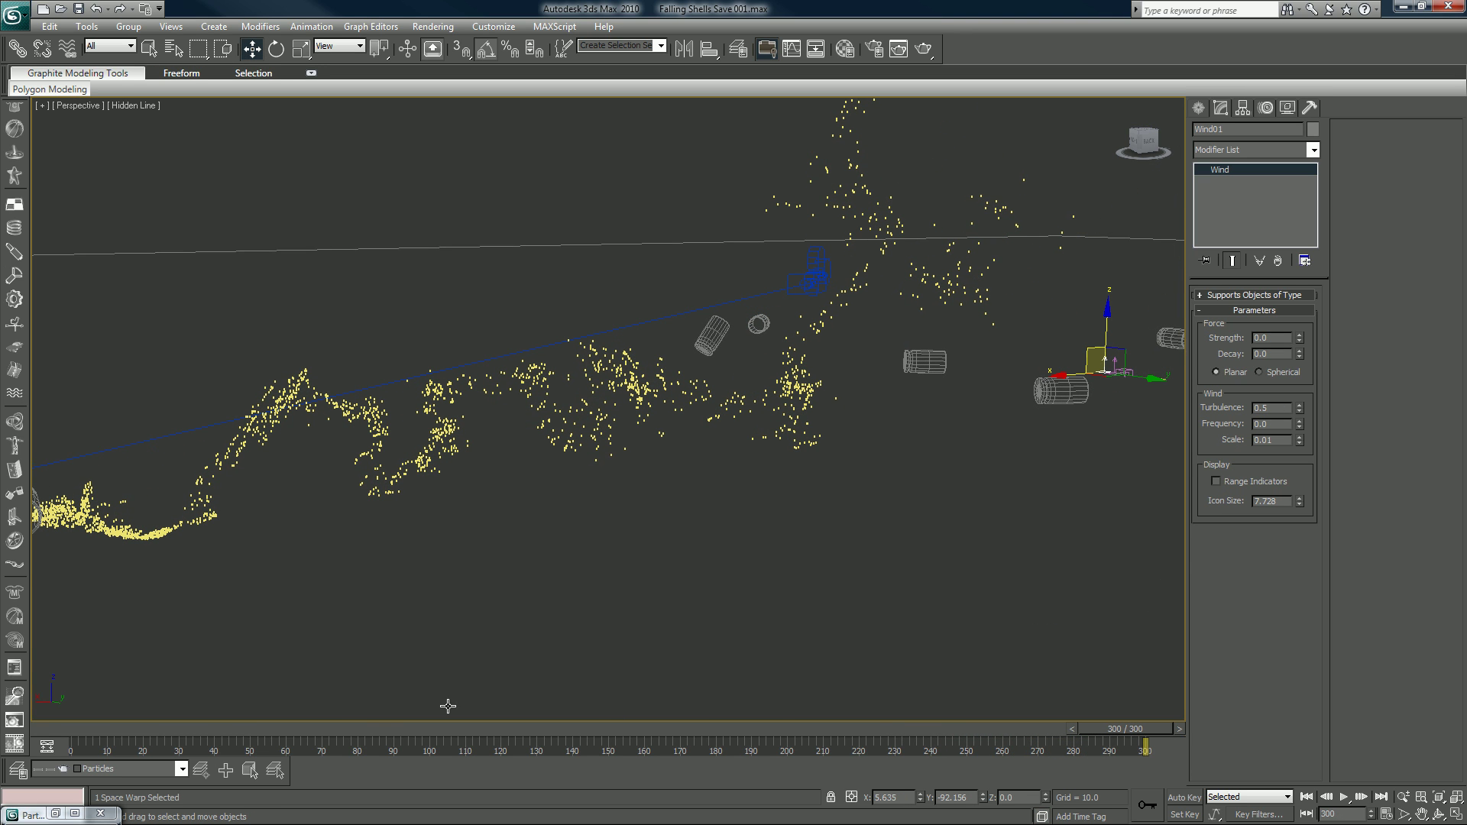
pyautogui.click(346, 732)
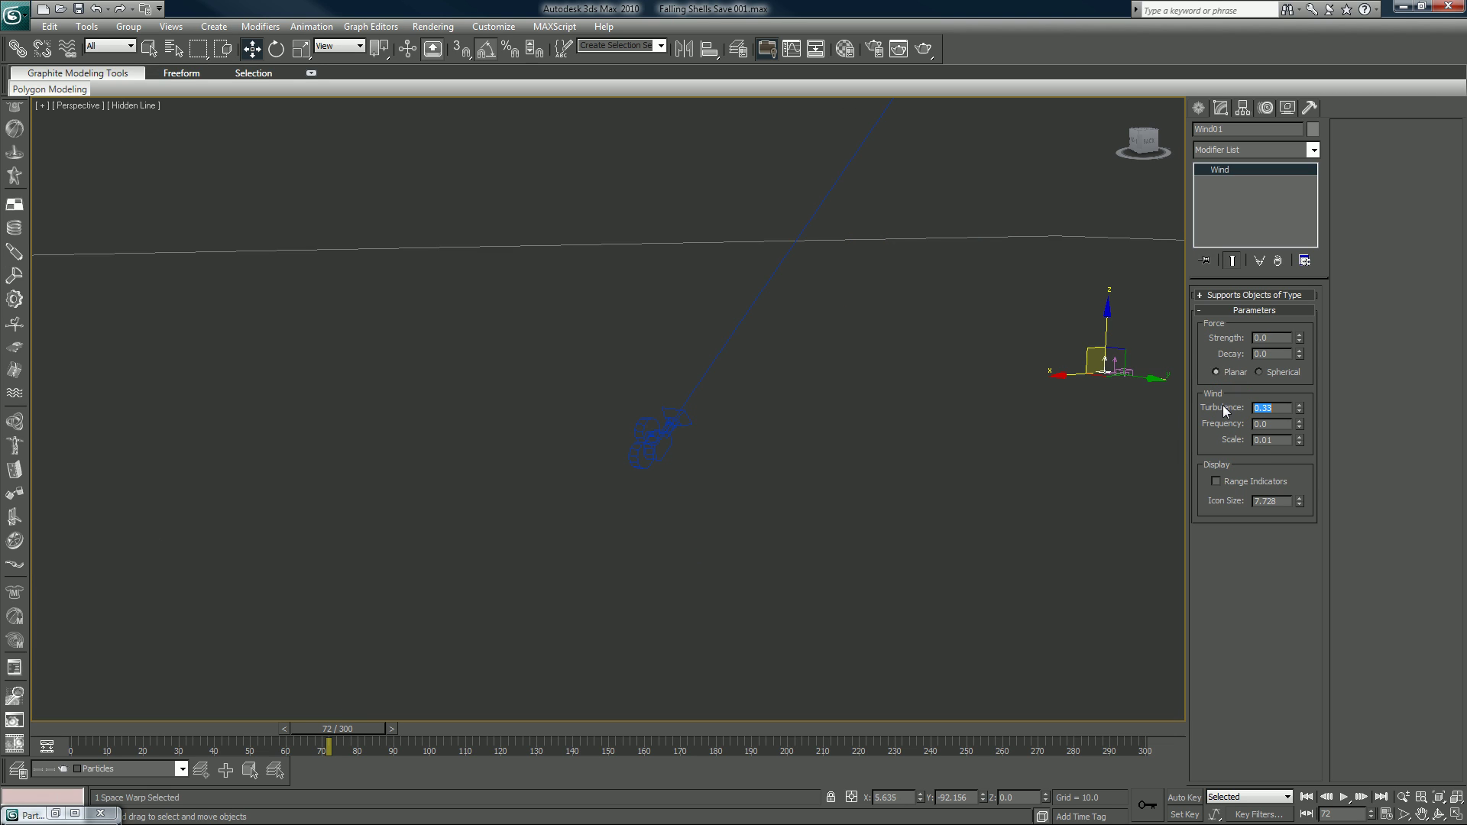
pyautogui.click(1342, 796)
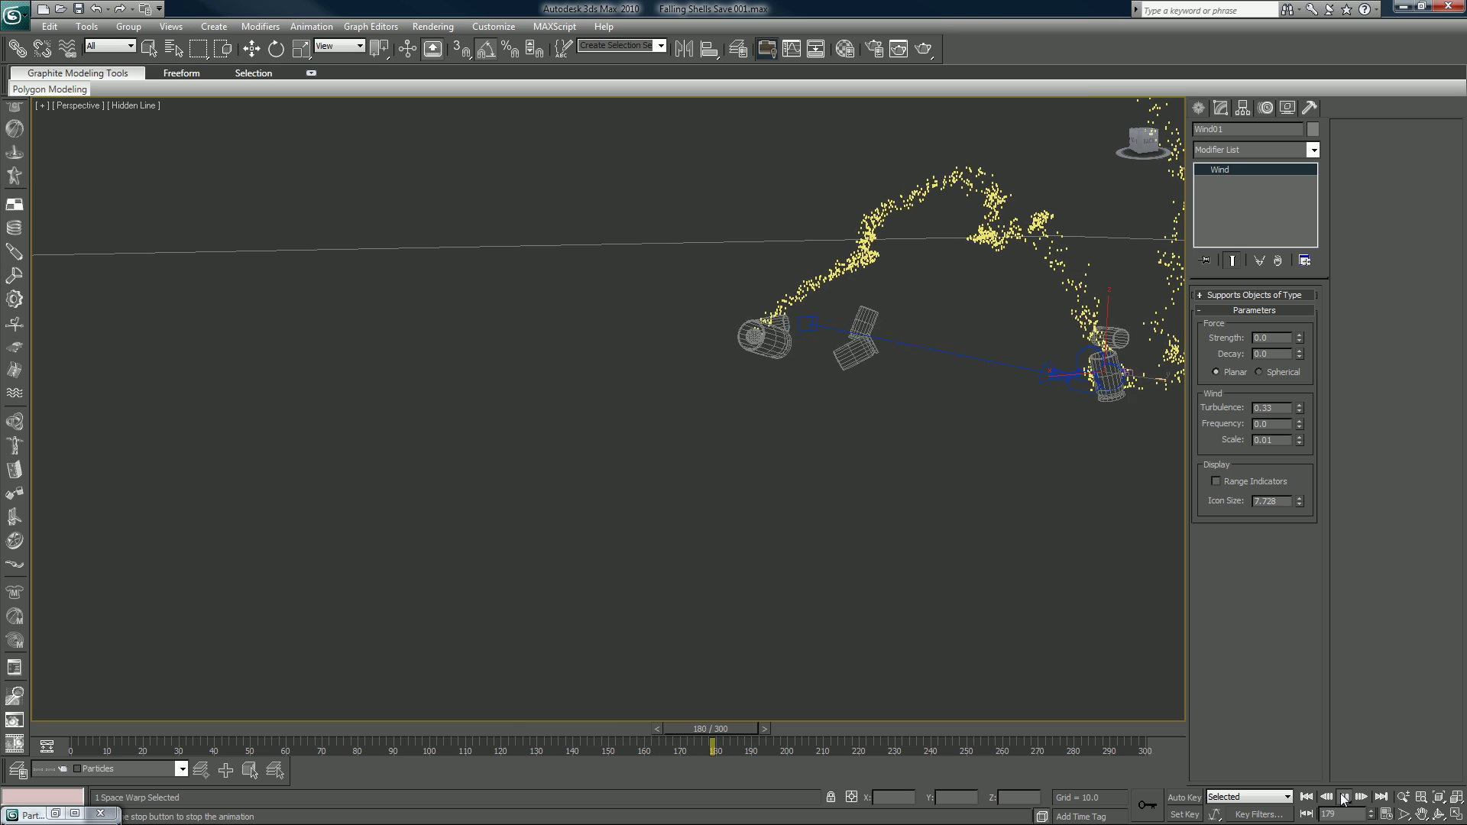
pyautogui.click(1344, 797)
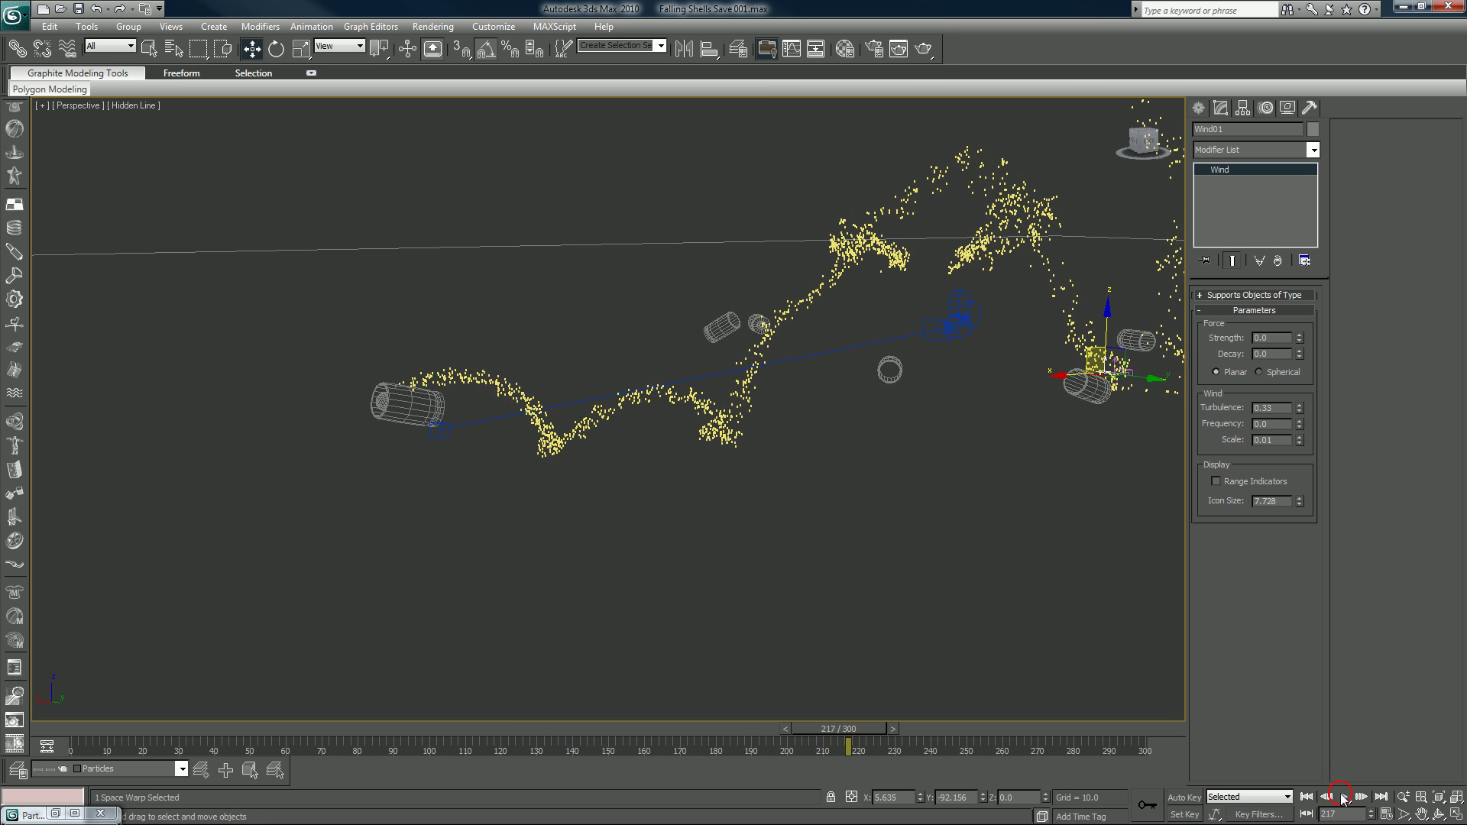
pyautogui.click(1343, 797)
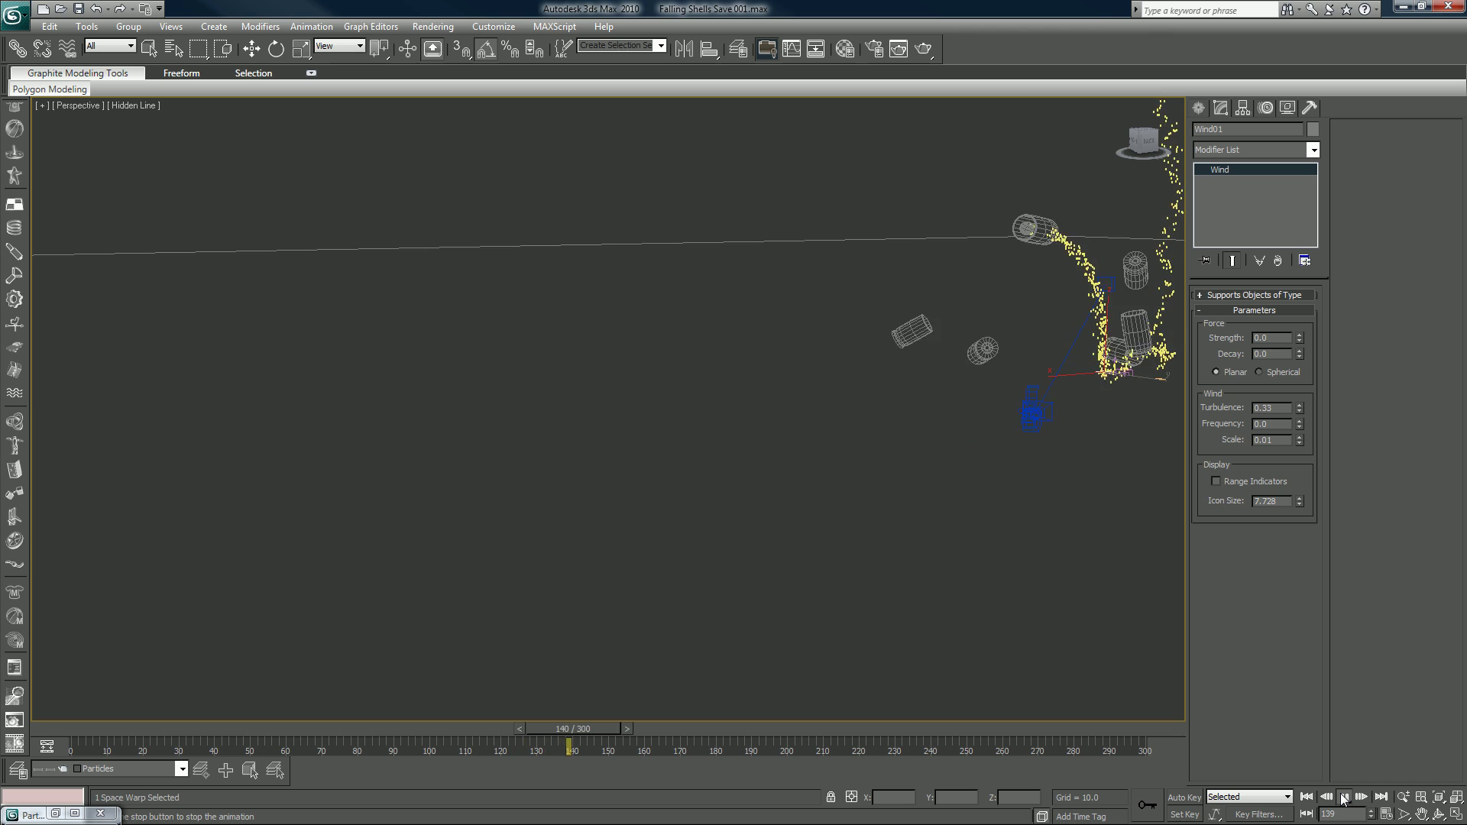
pyautogui.click(1344, 797)
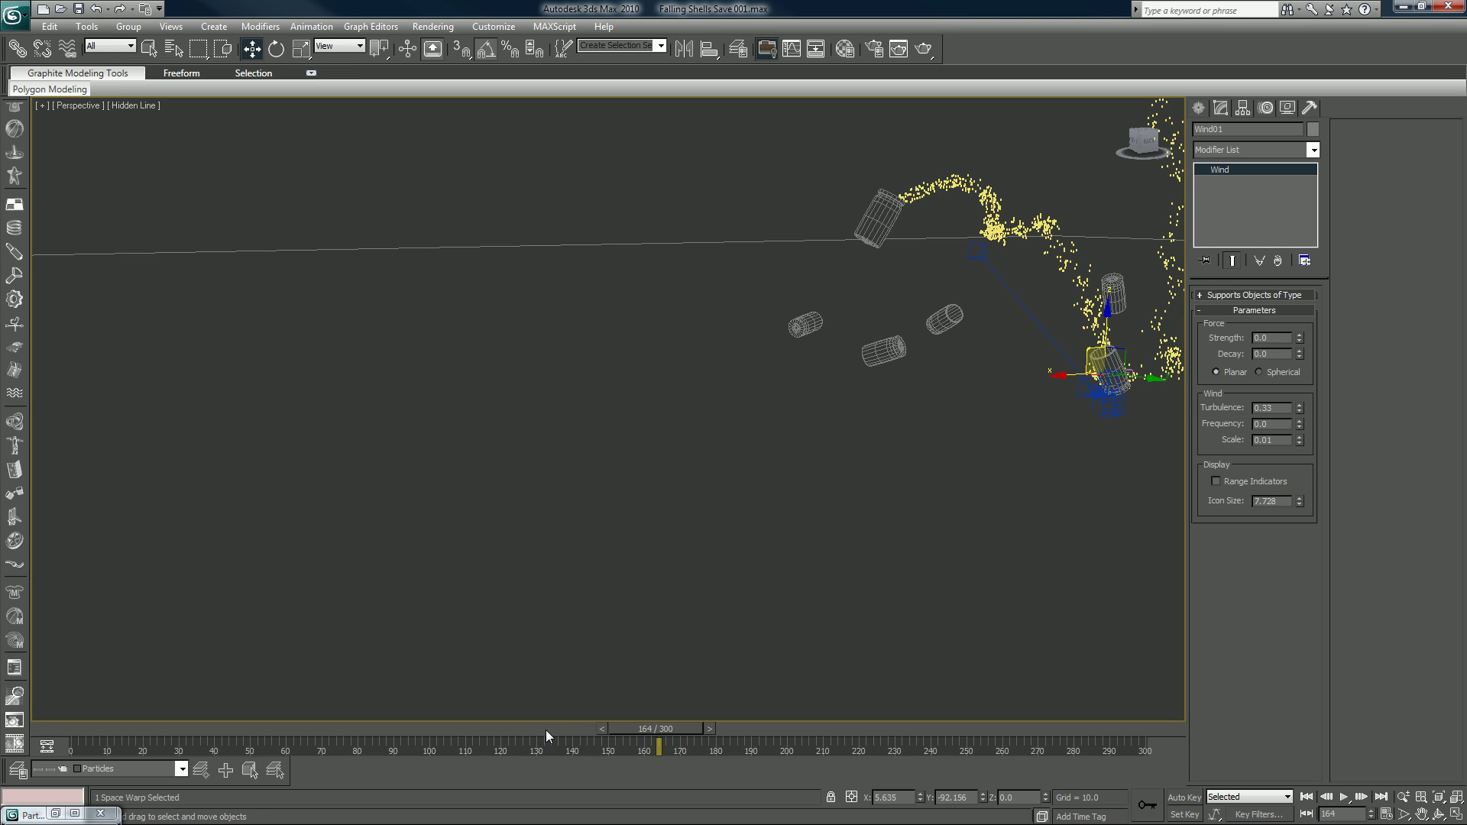
pyautogui.moveTo(497, 736); pyautogui.dragTo(361, 730)
# Select Wind02, set its turbulence to 0.15, and play the animation to preview it
pyautogui.click(1114, 360)
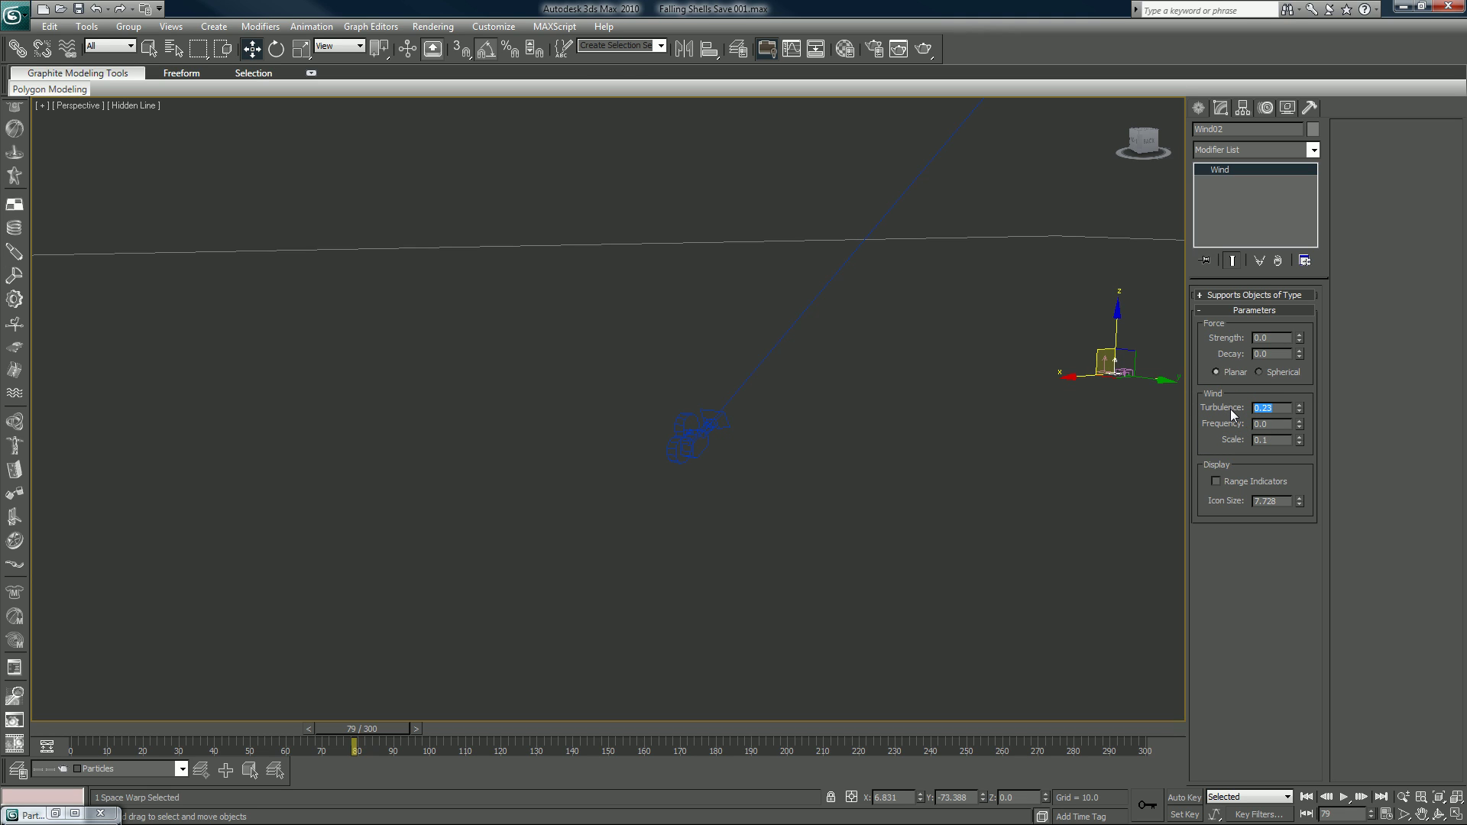
pyautogui.write('.15')
pyautogui.click(1343, 797)
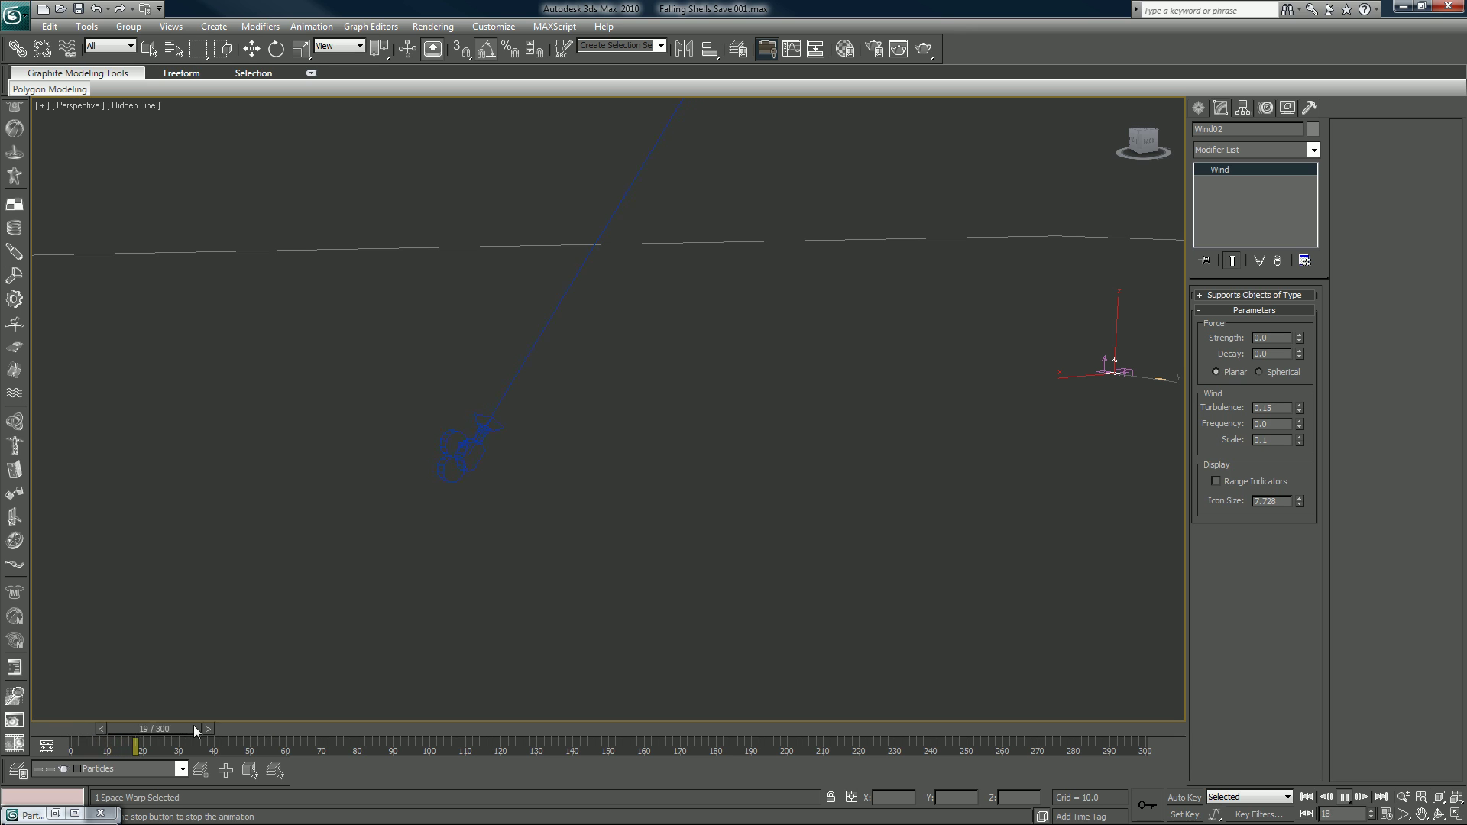
# Scrub the animation to check Wind02 with turbulence 0.25 and scale 0.08
pyautogui.moveTo(195, 732); pyautogui.dragTo(740, 686)
pyautogui.press('w')
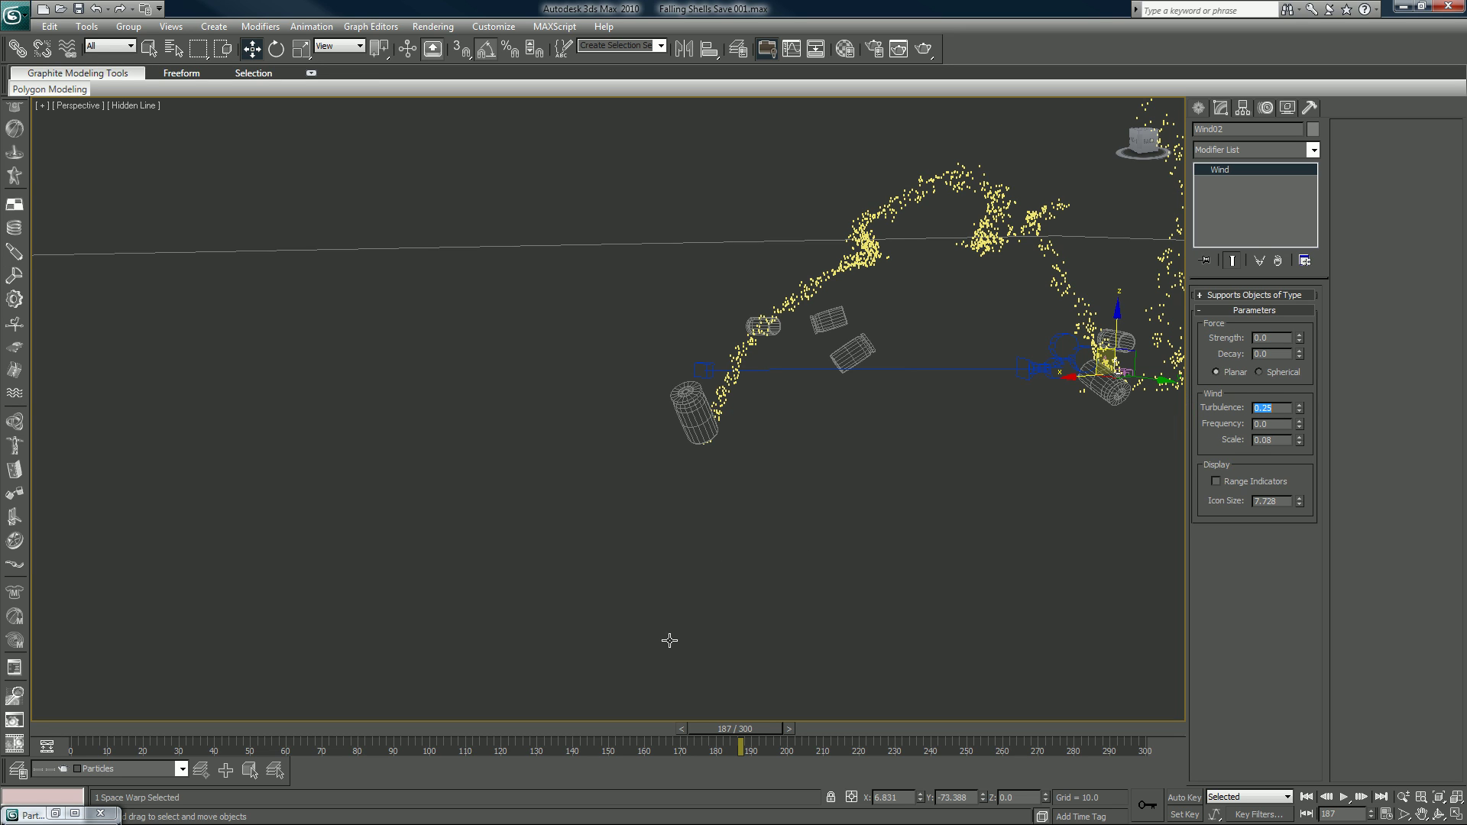
pyautogui.moveTo(533, 731); pyautogui.dragTo(1176, 593)
# Deselect everything, switch to the Camera01 view, and move to frame 153
pyautogui.press('w')
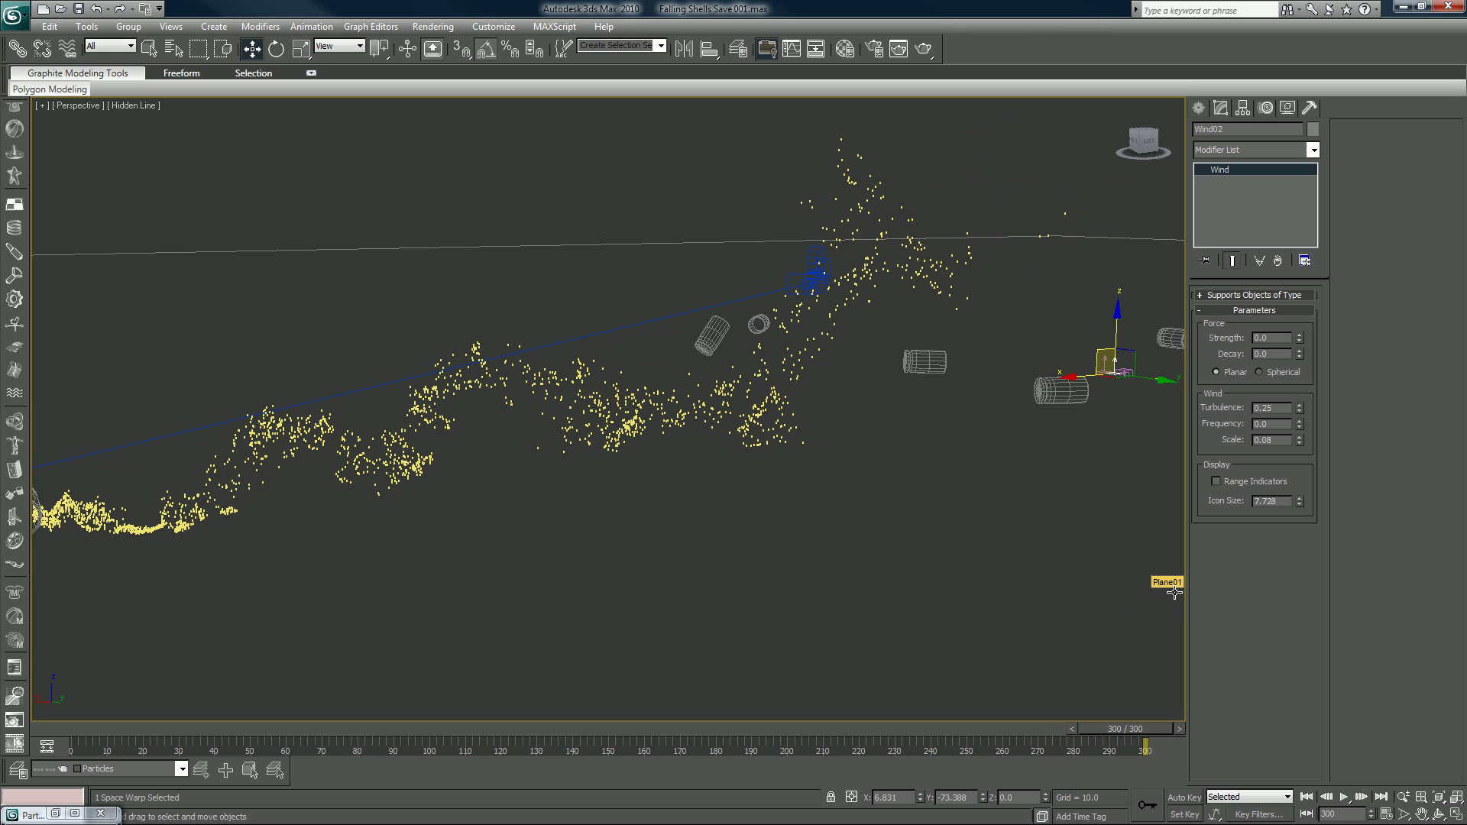
pyautogui.click(1016, 206)
pyautogui.press('c')
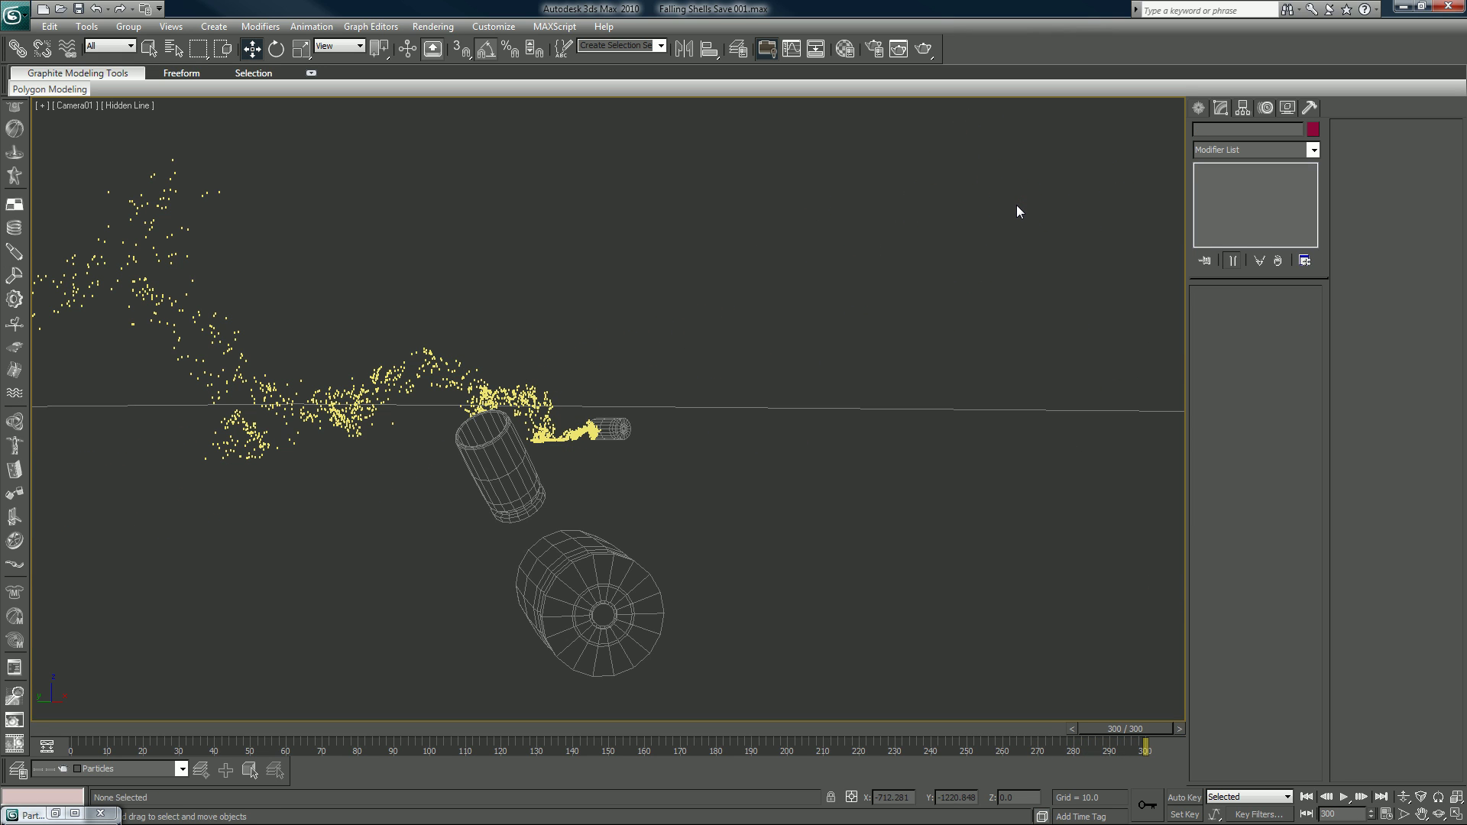
pyautogui.moveTo(479, 728); pyautogui.dragTo(1170, 621)
# Enable real-time playback in Time Configuration and play the animation from the start
pyautogui.click(1386, 814)
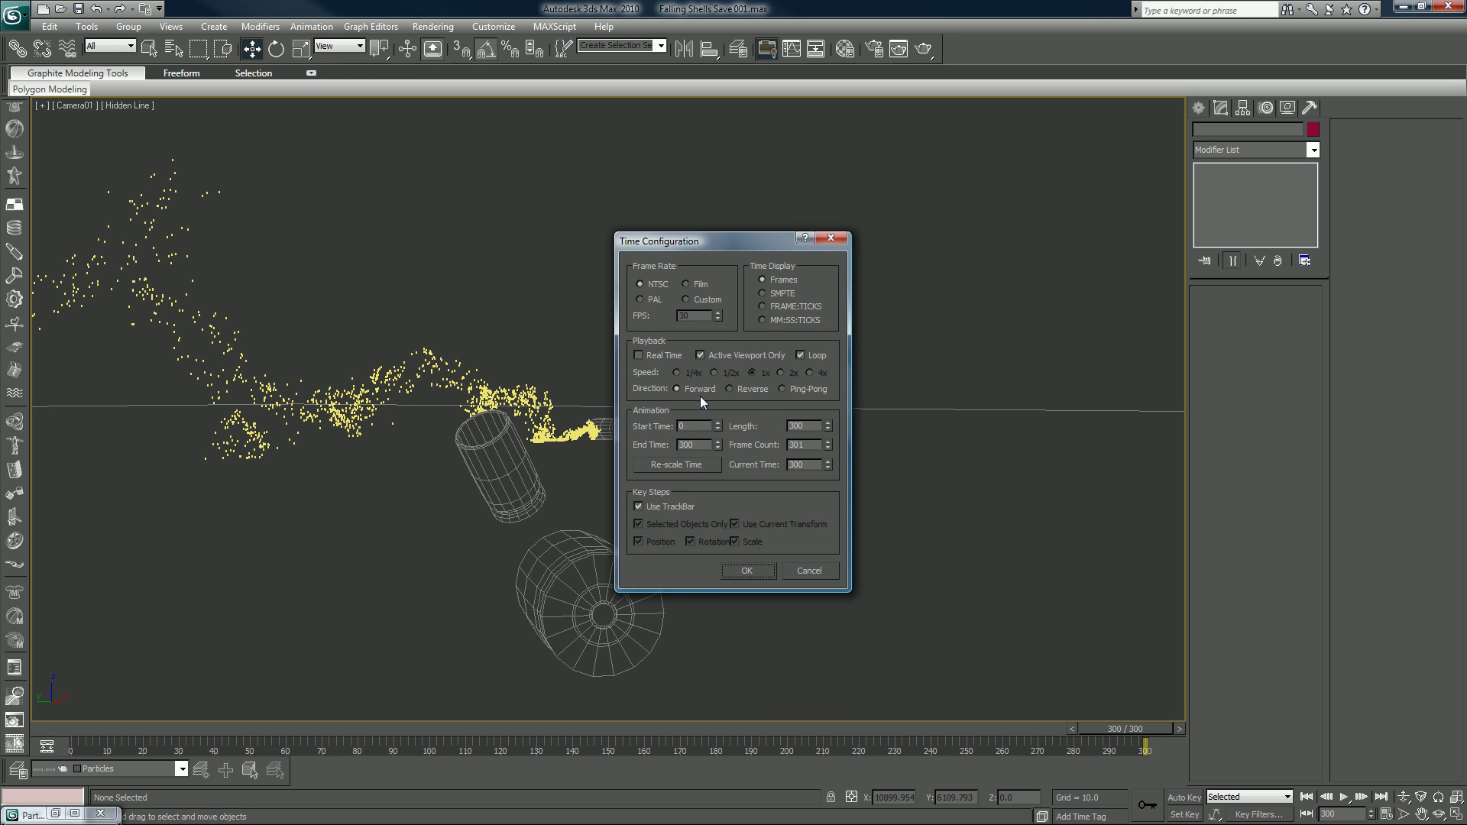
pyautogui.click(651, 358)
pyautogui.click(746, 572)
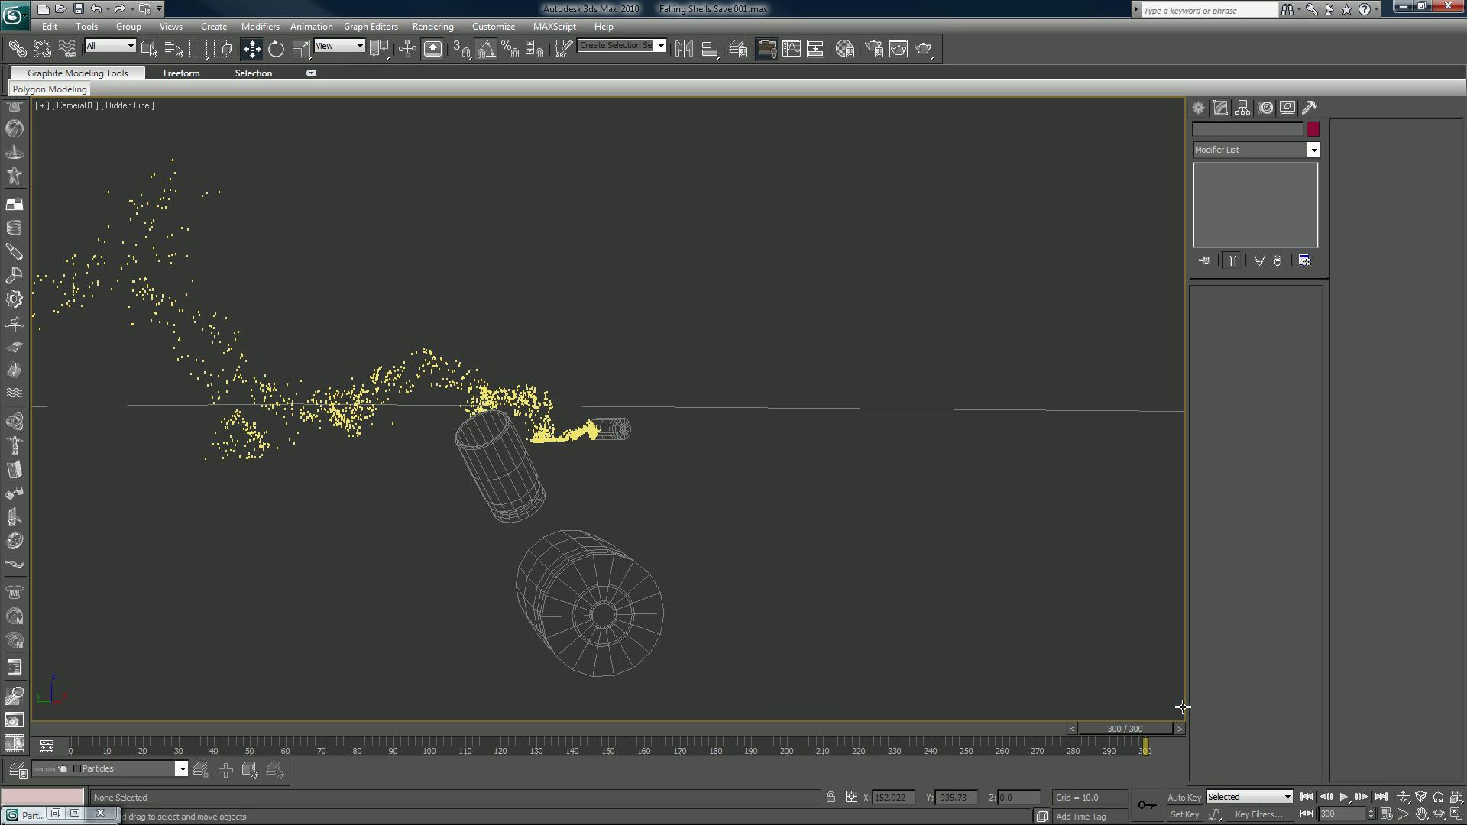
pyautogui.click(1347, 798)
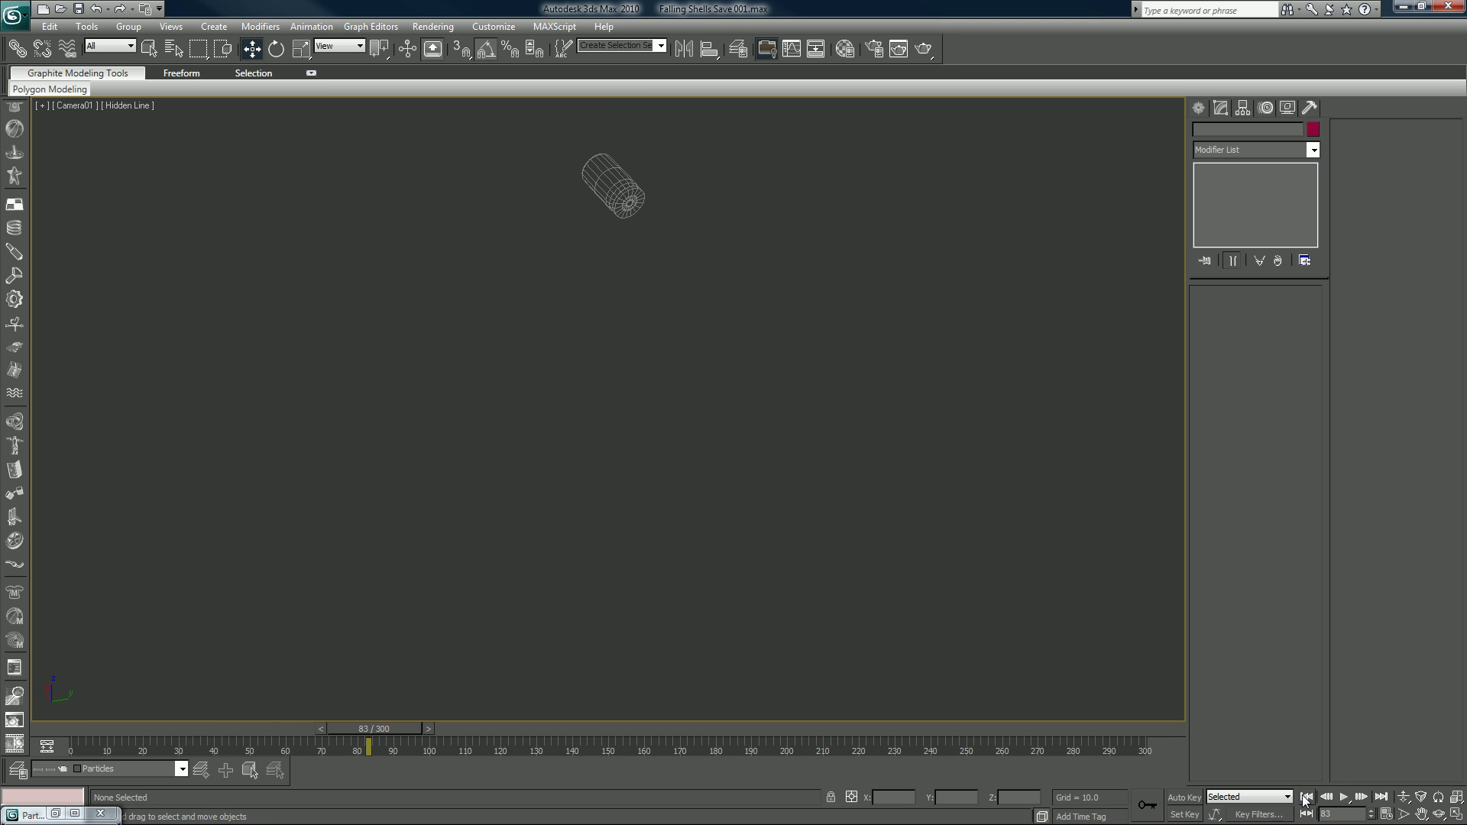
pyautogui.click(1306, 797)
# Switch to a zoomed-extents Perspective view, orbit and zoom in, and scrub to frame 143
pyautogui.click(472, 578)
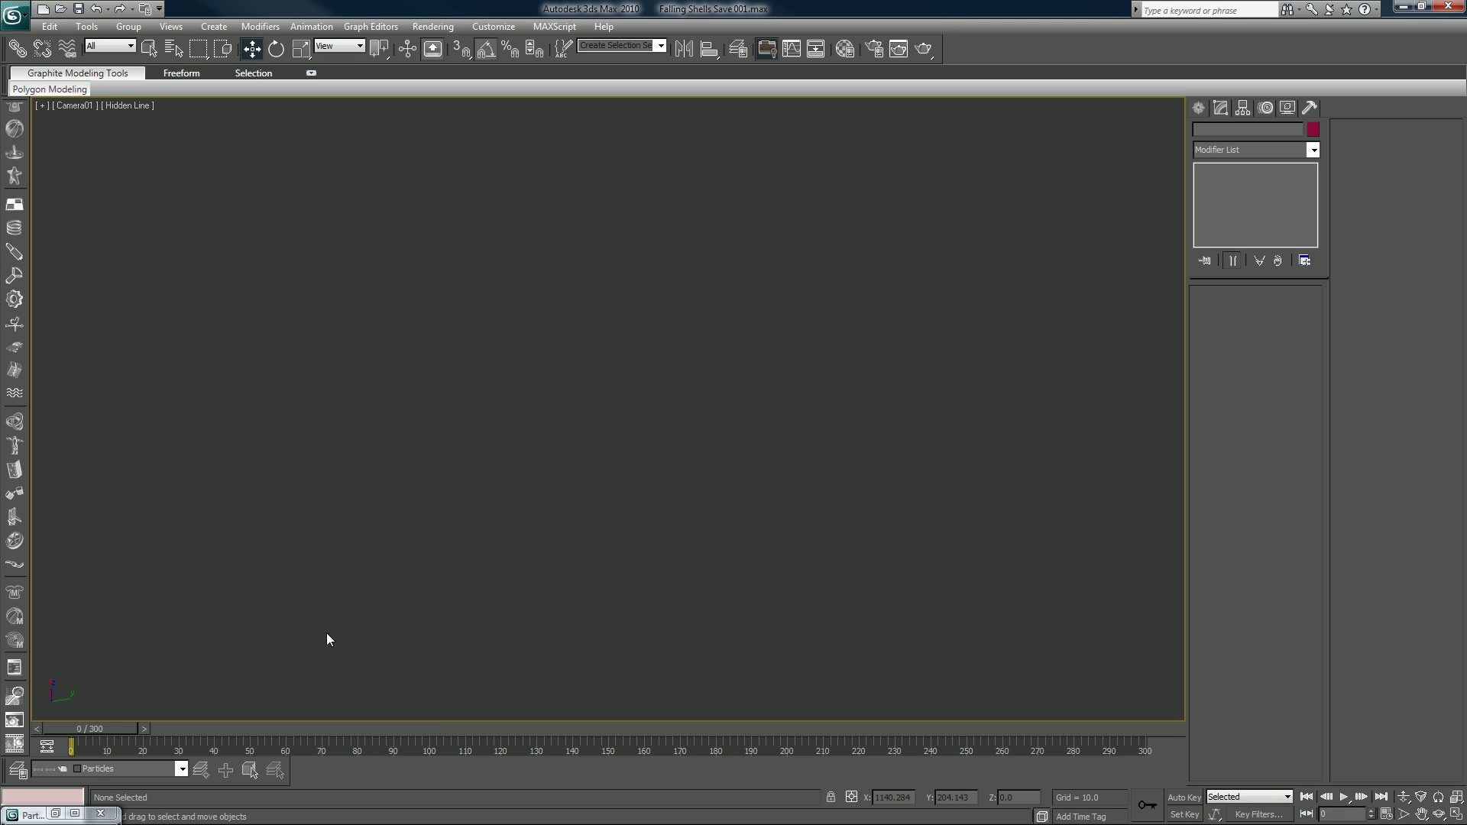
pyautogui.press('p')
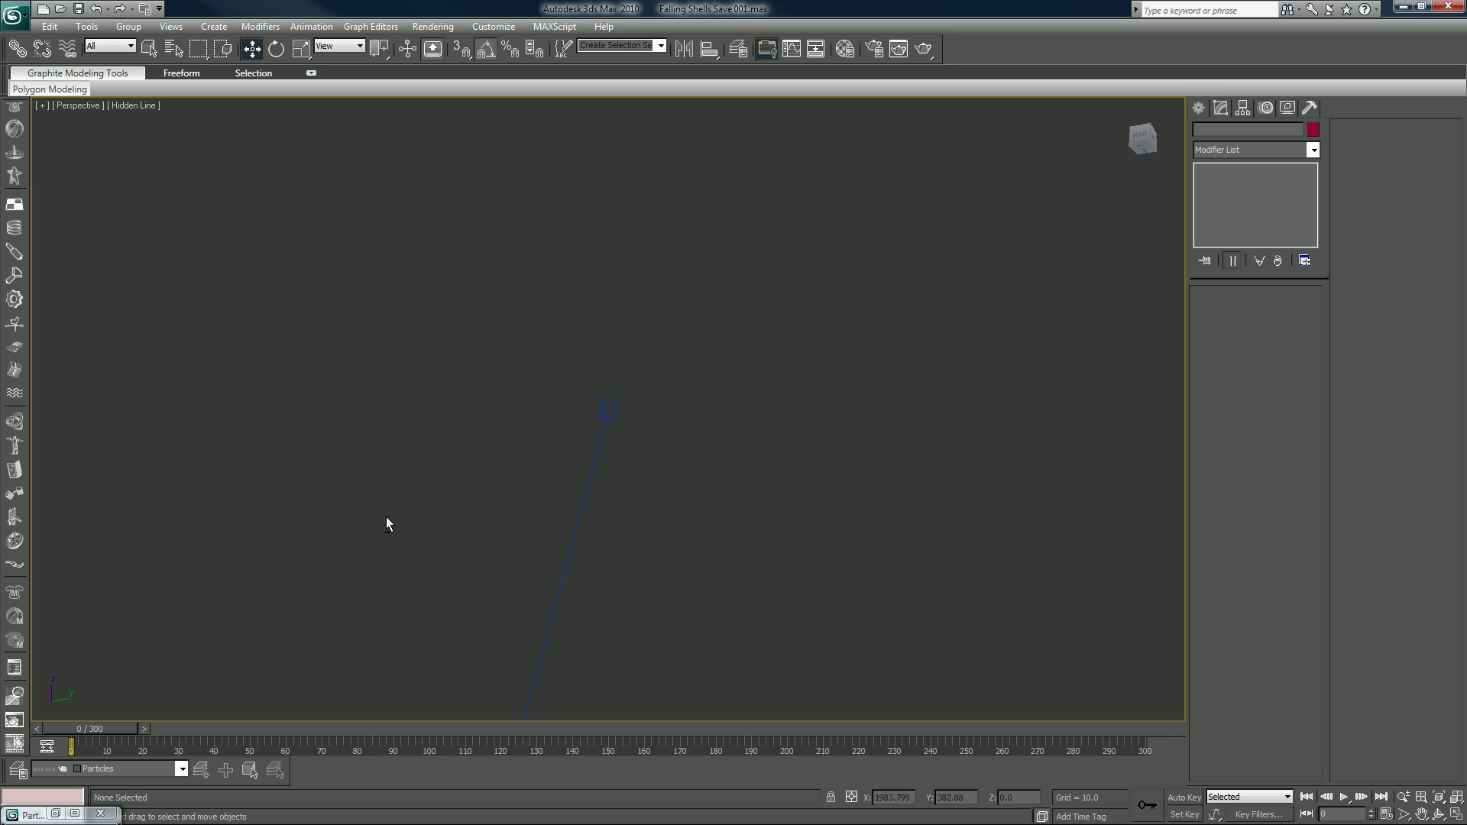
pyautogui.press('z')
pyautogui.keyDown('alt'); pyautogui.moveTo(541, 428); pyautogui.dragTo(522, 507, button='middle'); pyautogui.keyUp('alt')
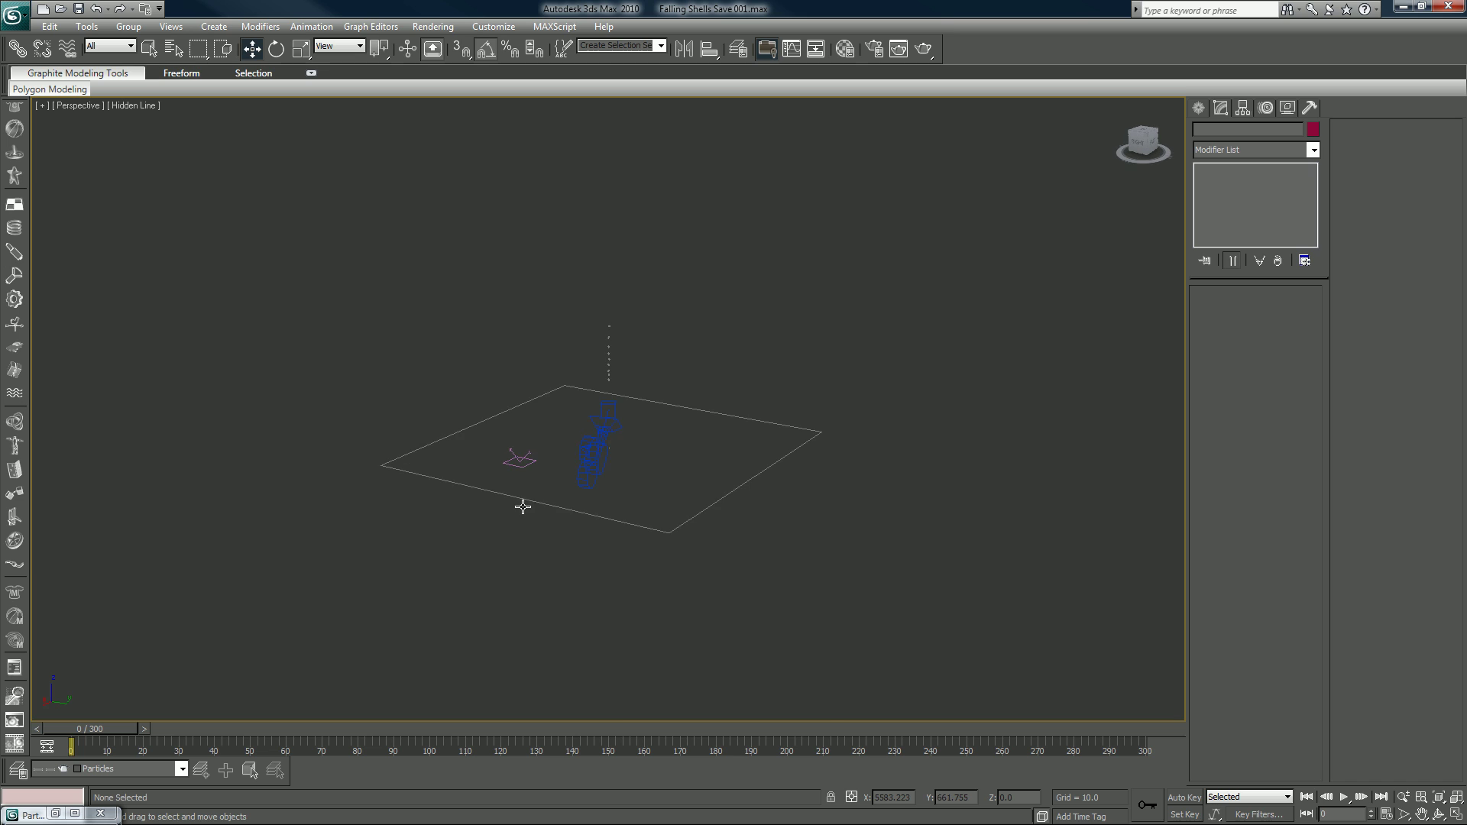
pyautogui.scroll(8, 523, 507)
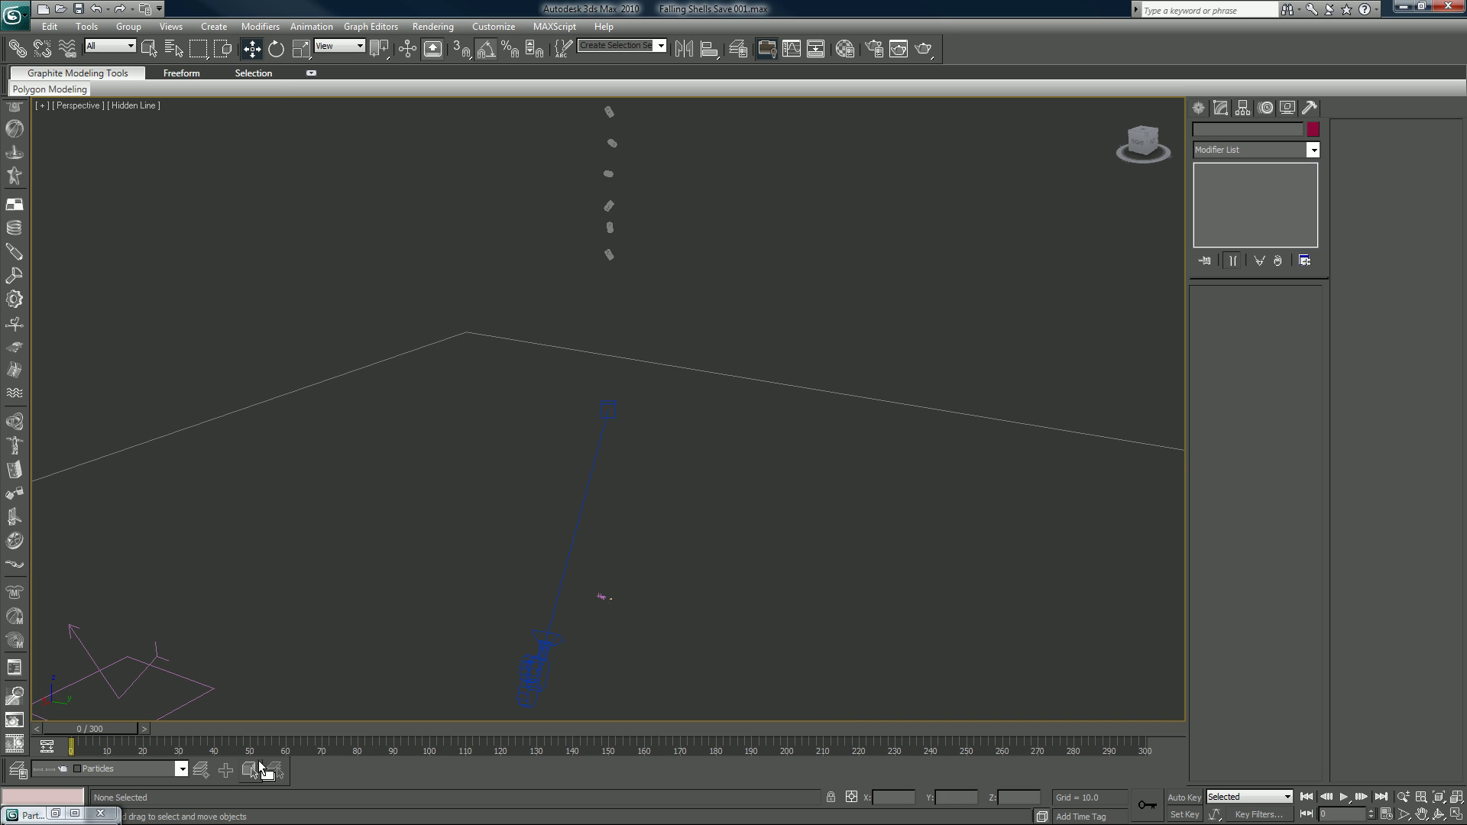
pyautogui.moveTo(87, 729); pyautogui.dragTo(393, 718)
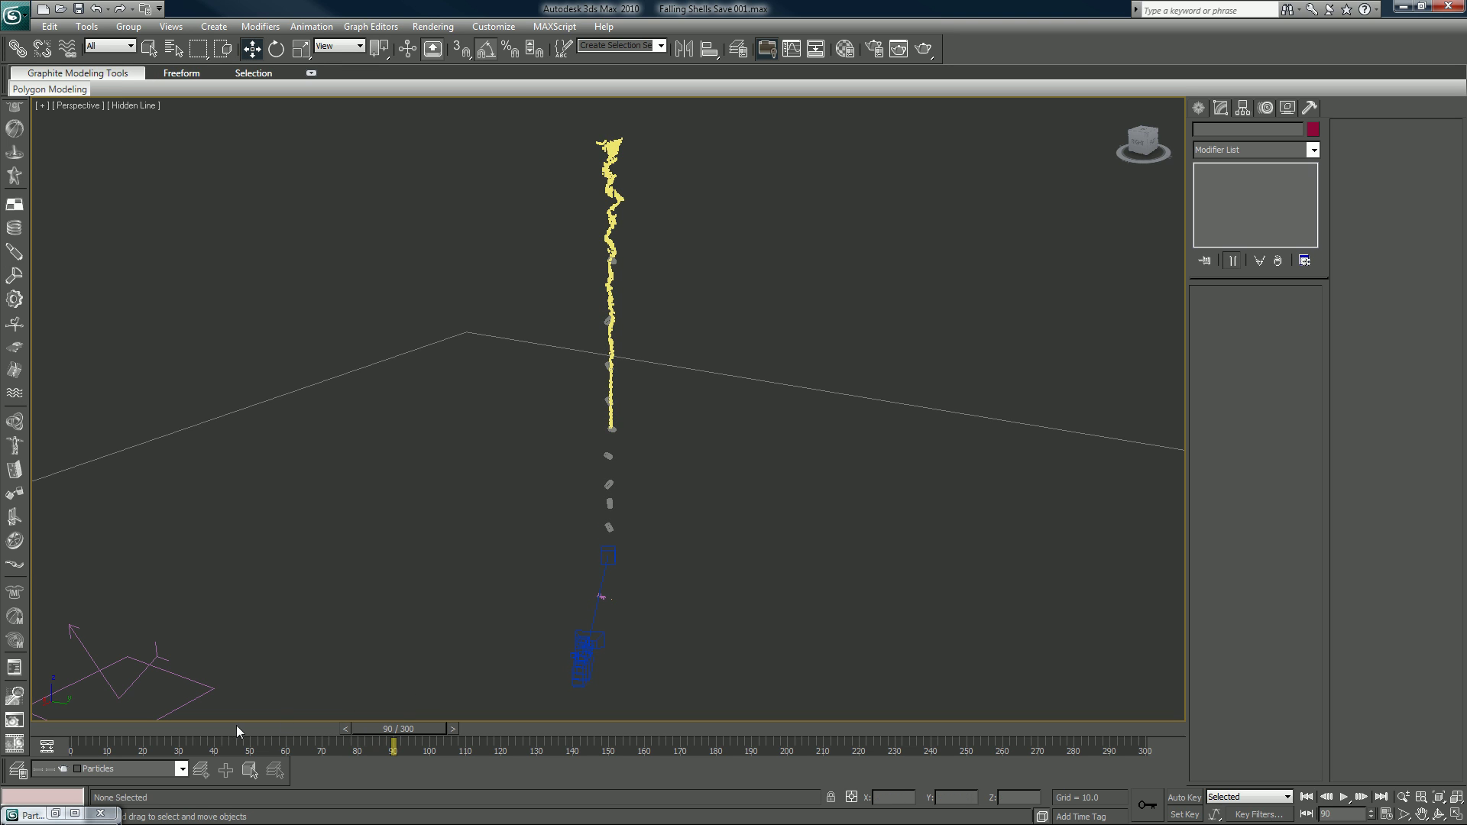
pyautogui.moveTo(68, 727); pyautogui.dragTo(583, 691)
pyautogui.press('w')
pyautogui.moveTo(637, 580); pyautogui.dragTo(538, 466, button='middle')
pyautogui.moveTo(557, 517); pyautogui.dragTo(540, 482, button='middle')
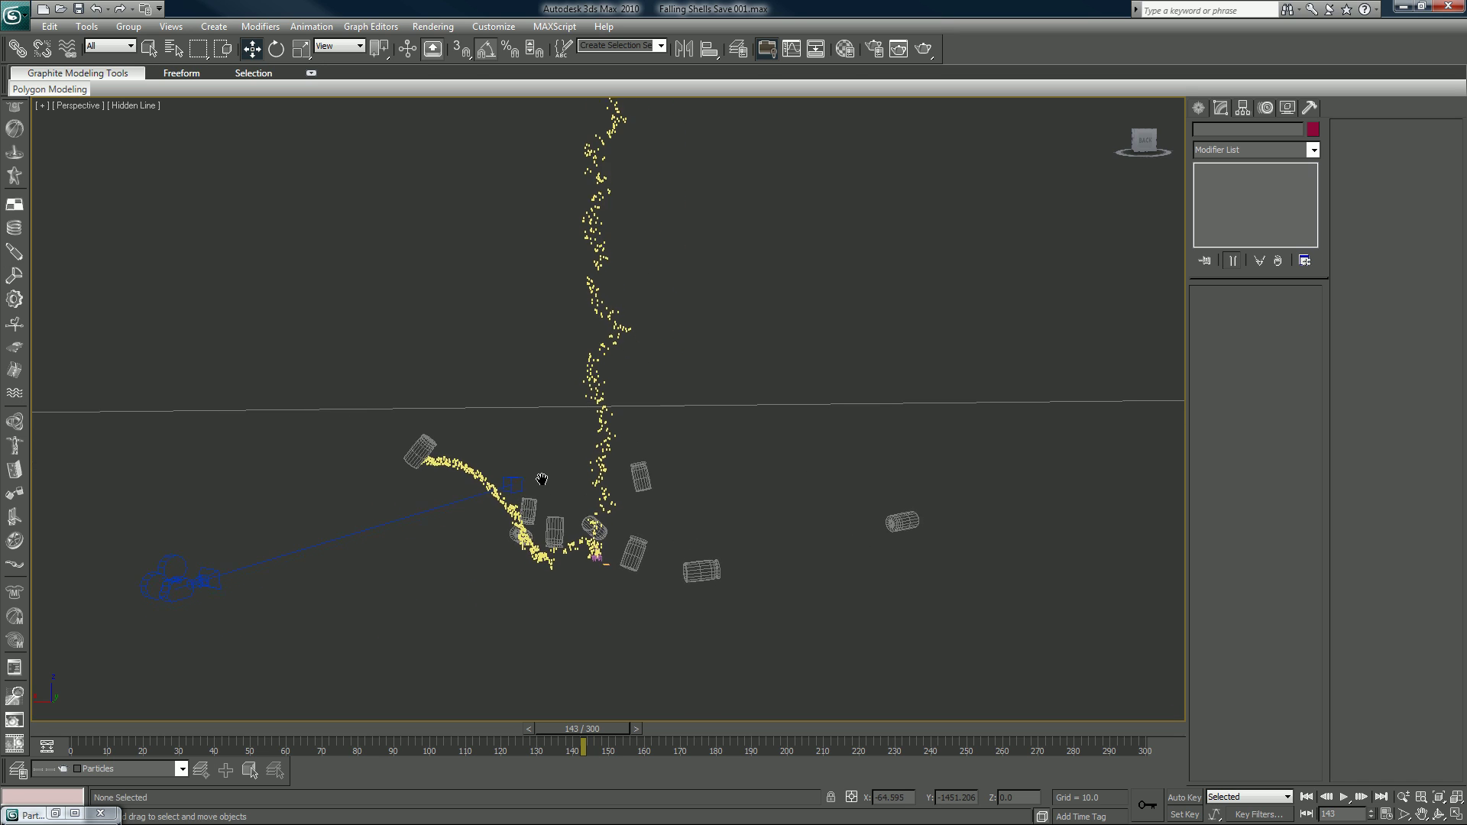
pyautogui.scroll(3, 540, 482)
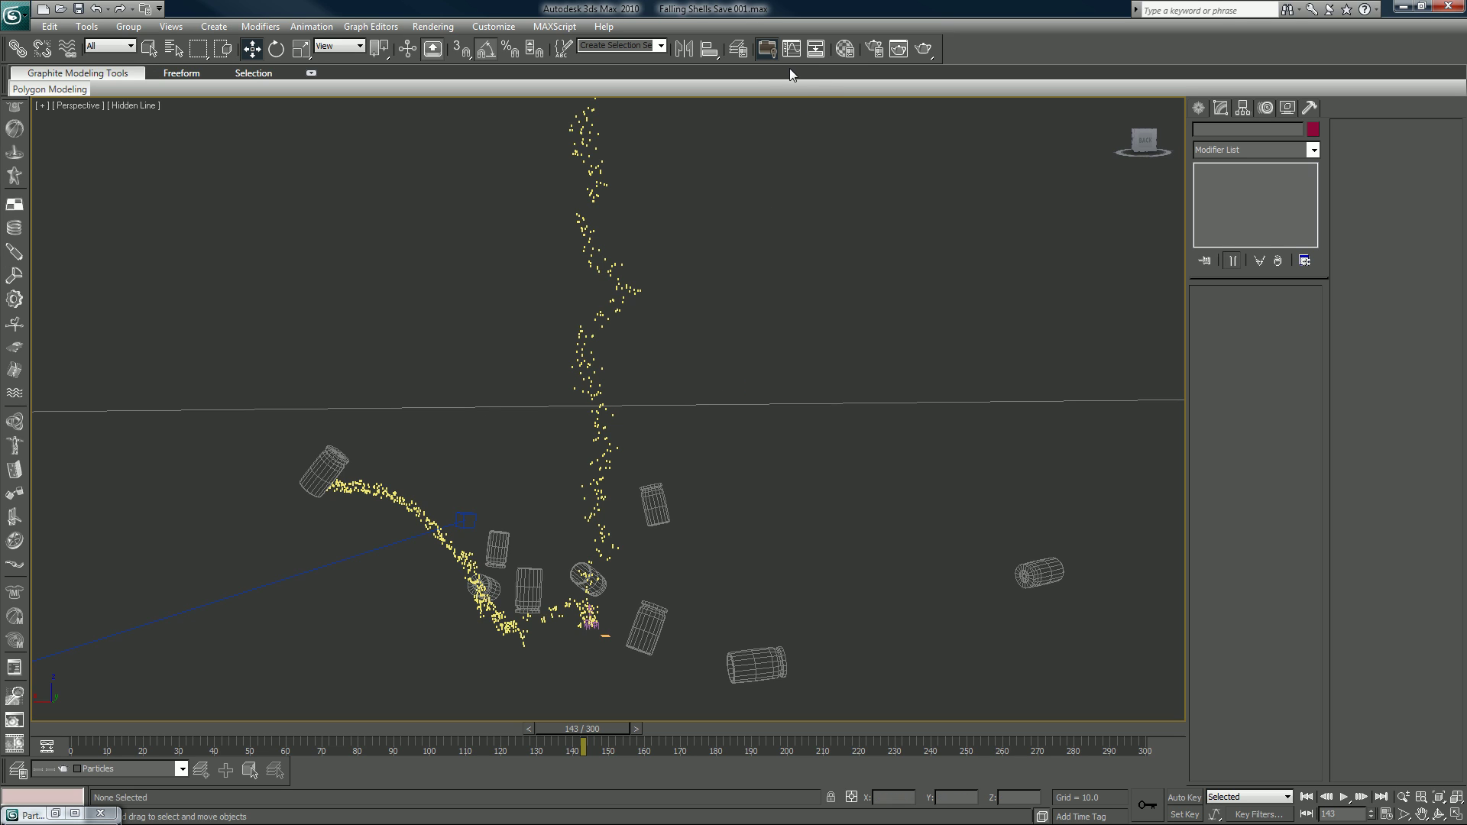
pyautogui.click(876, 50)
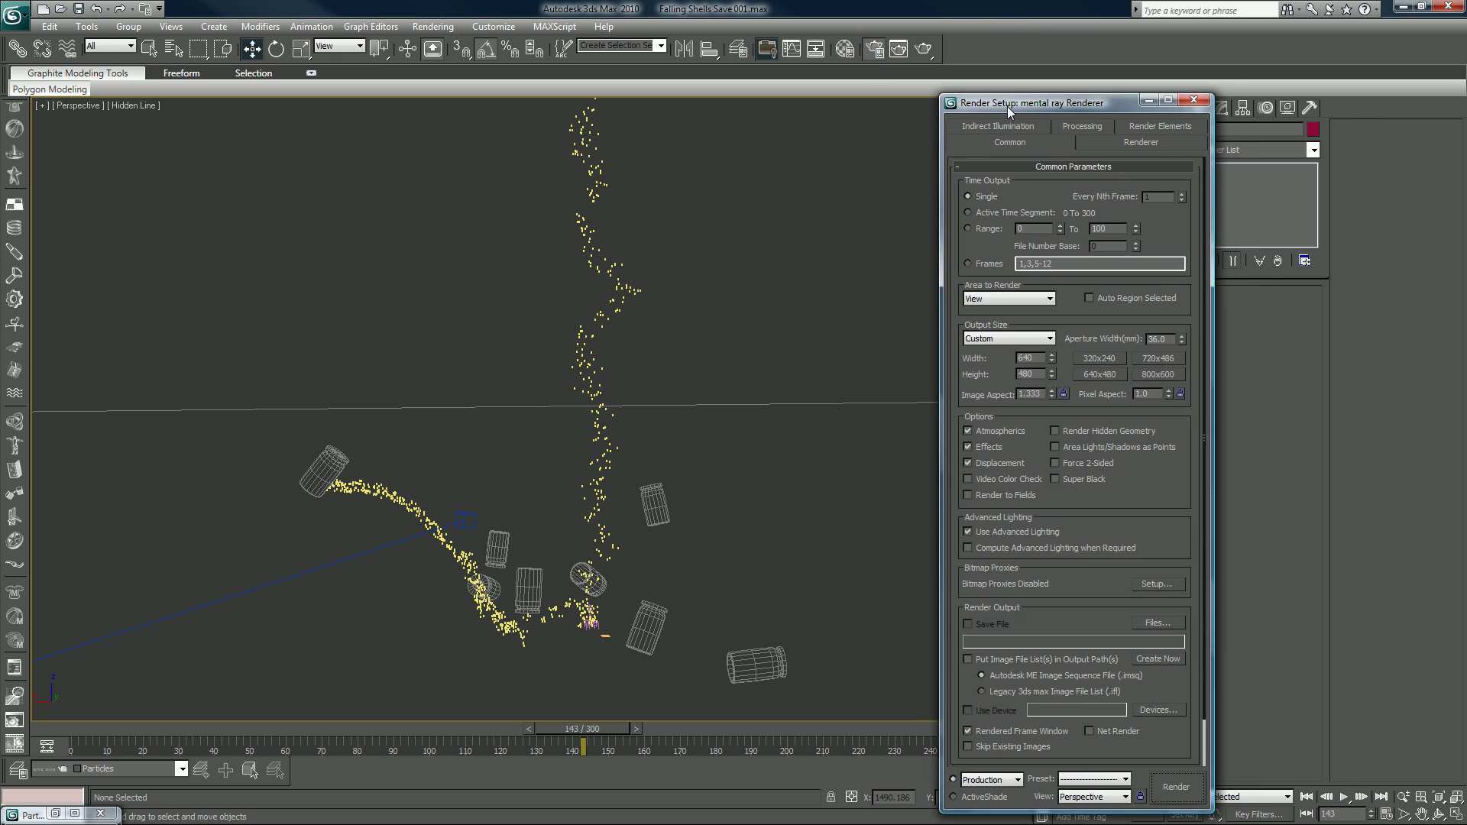
pyautogui.moveTo(1007, 107); pyautogui.dragTo(1241, 42)
pyautogui.scroll(-2, 1343, 521)
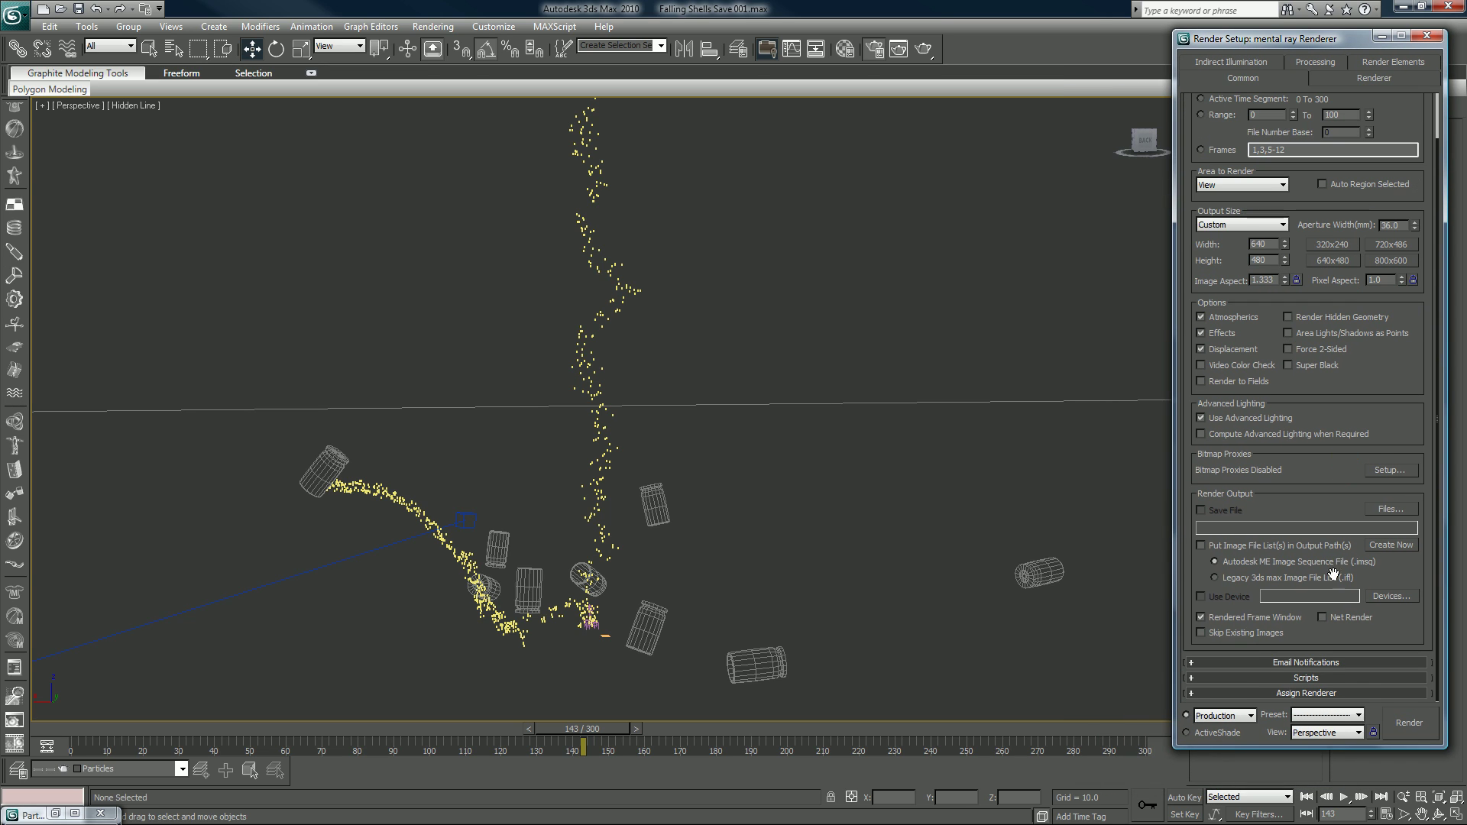
pyautogui.click(1300, 694)
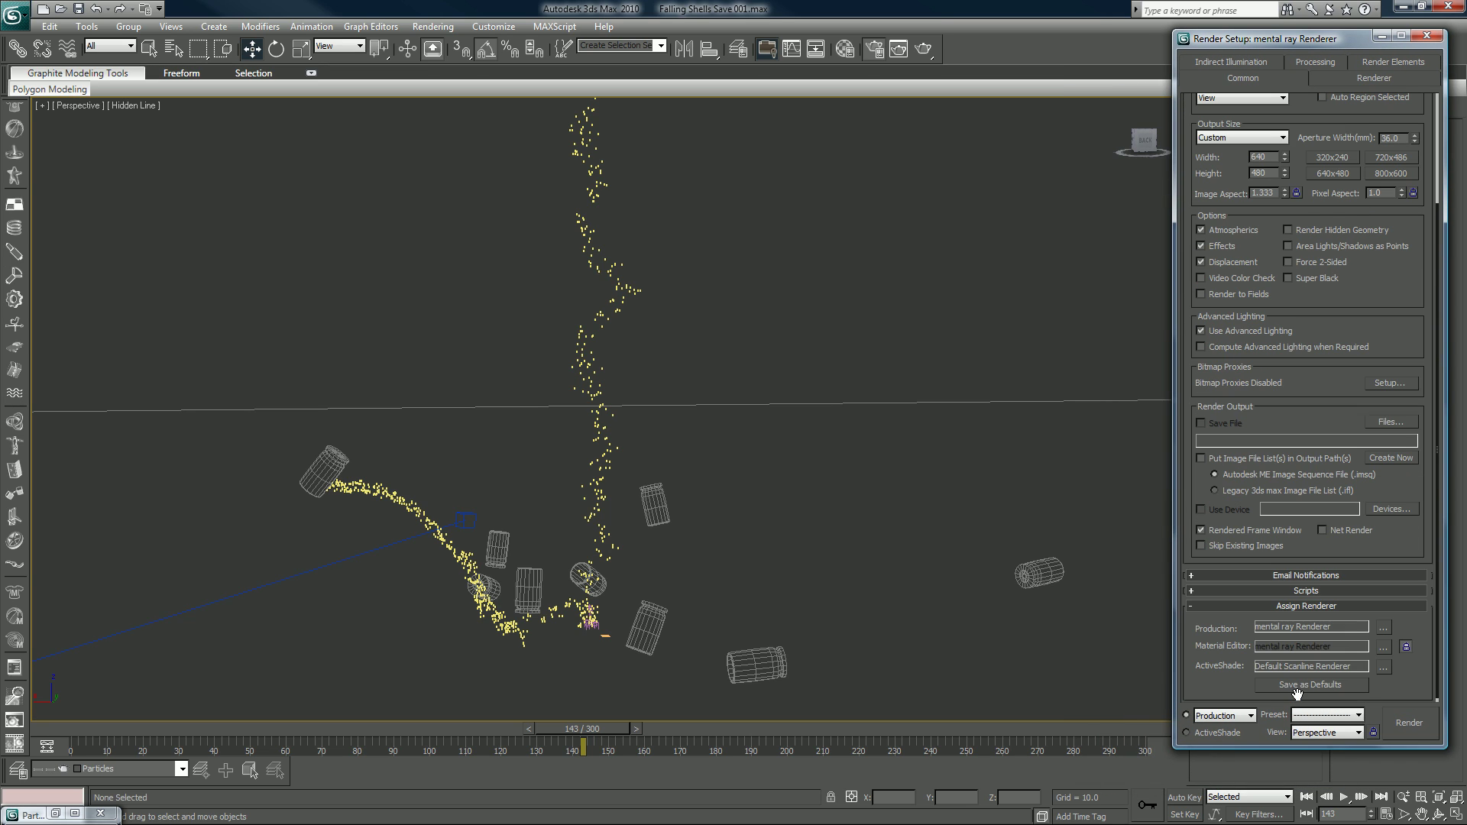
pyautogui.click(1383, 628)
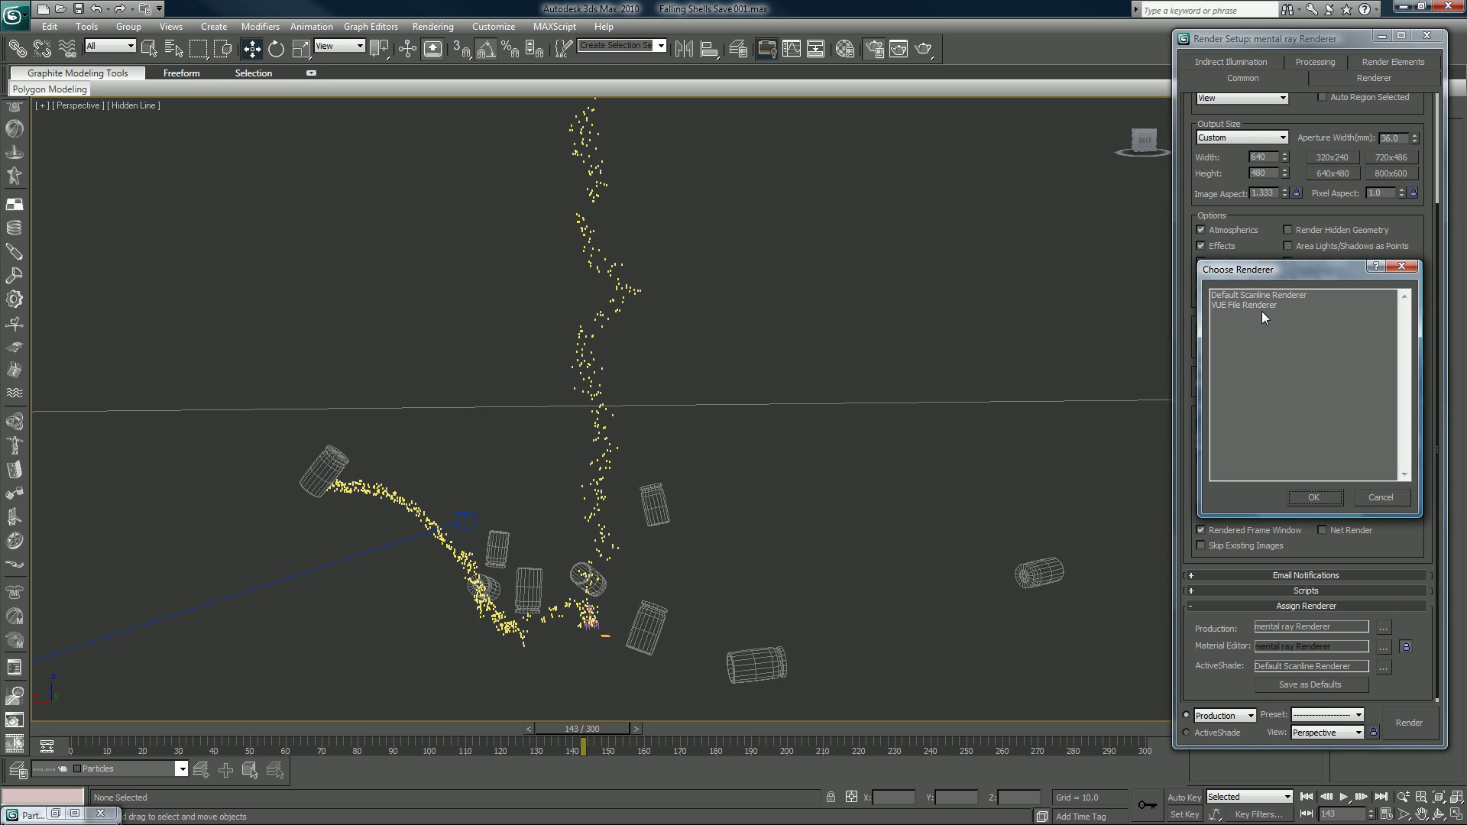
pyautogui.click(1314, 497)
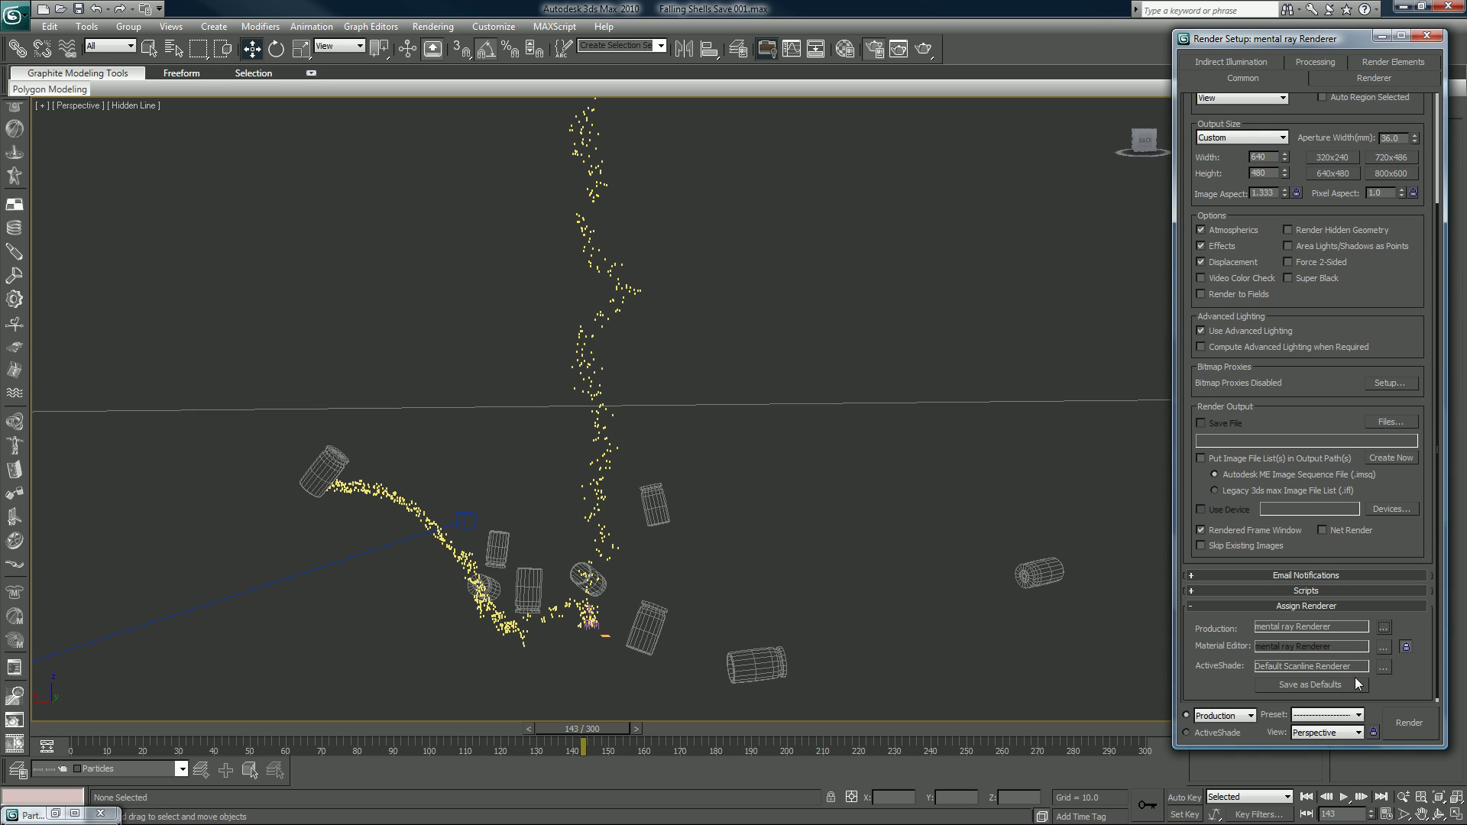
pyautogui.click(1429, 36)
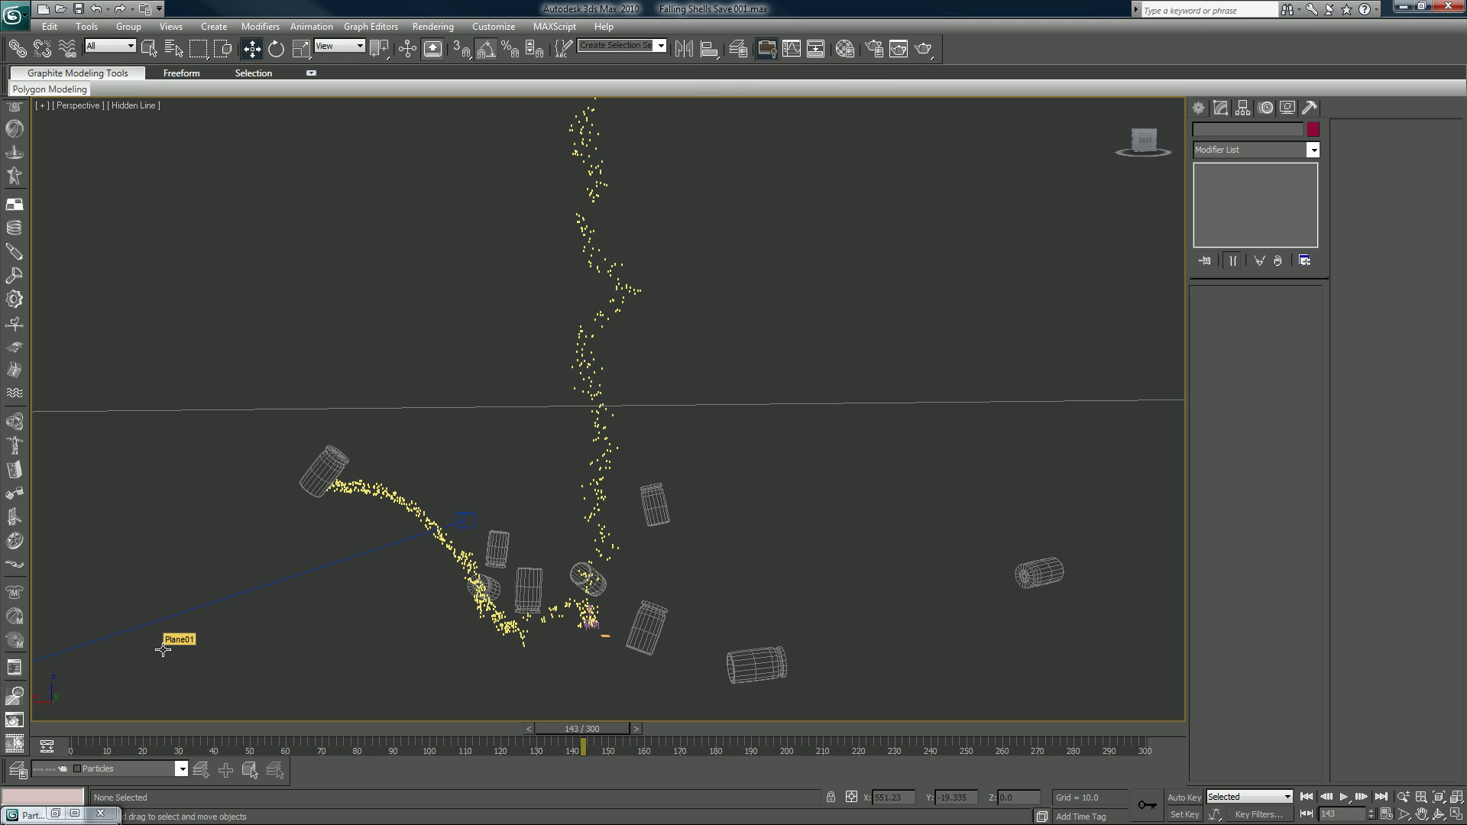
# Switch to four viewports, frame the Top view on the emitter, then go to frame 141
pyautogui.hotkey('alt', 'w')
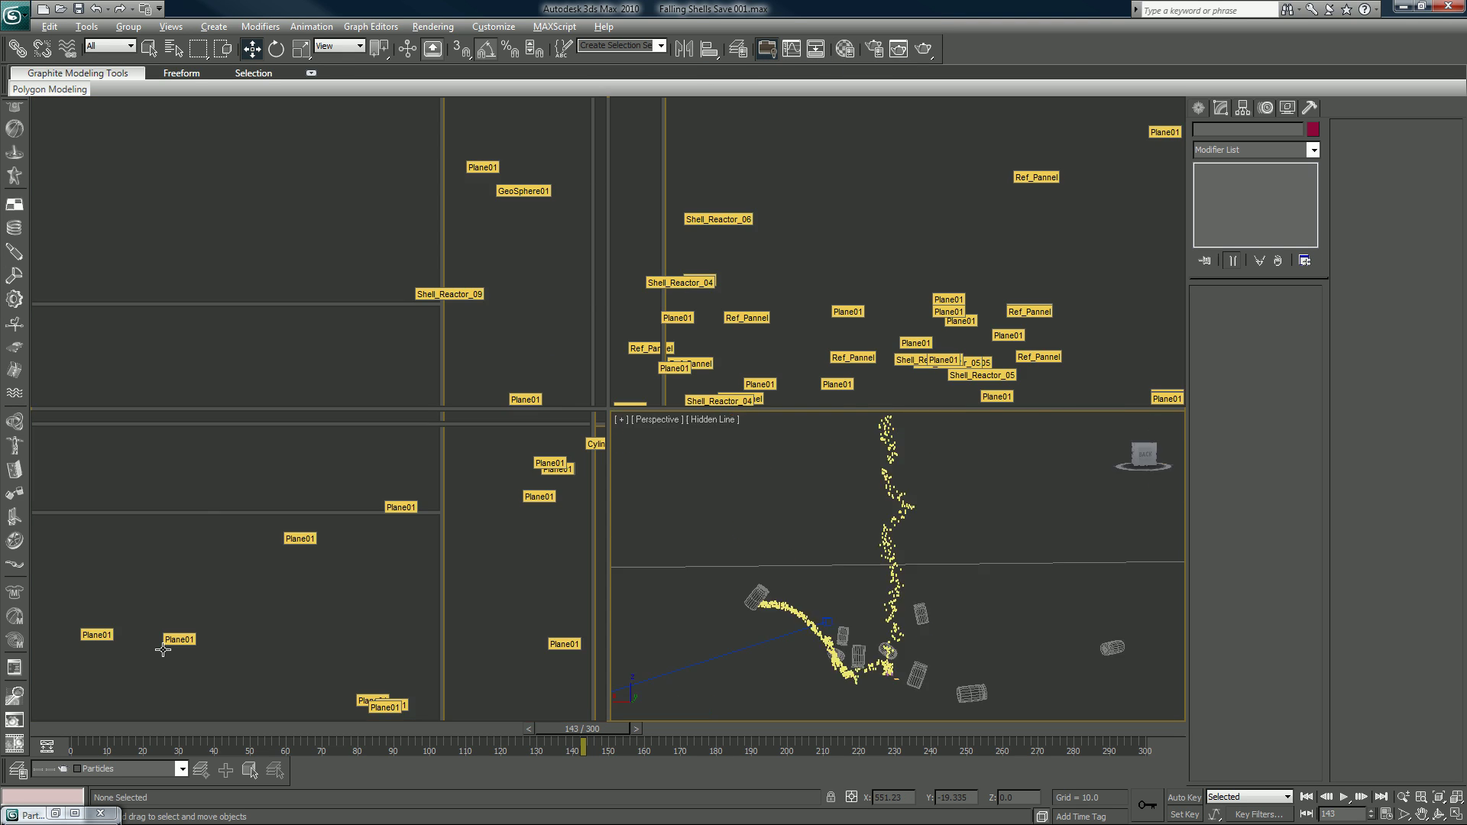
pyautogui.click(108, 723)
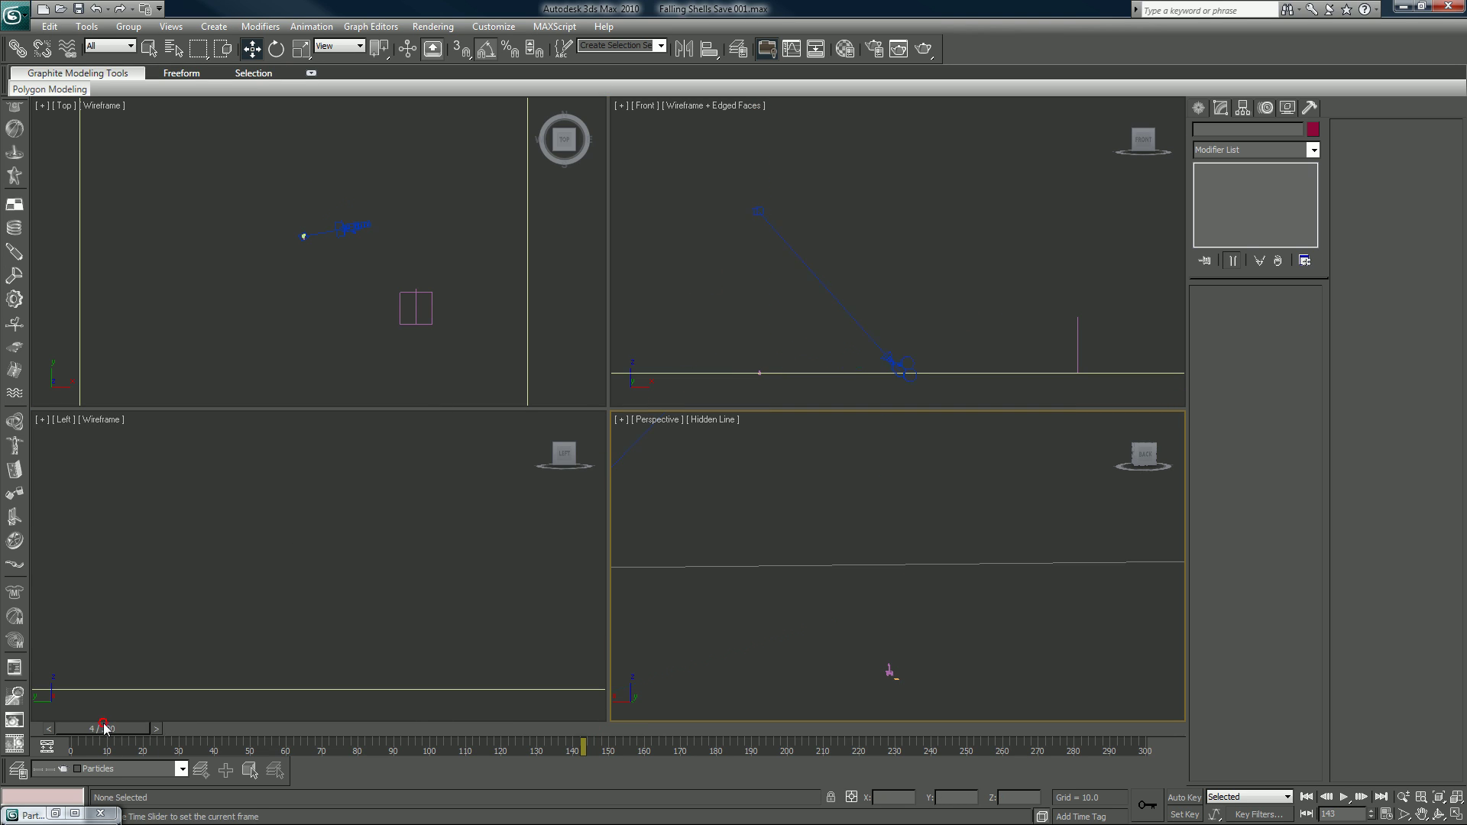
pyautogui.click(255, 324)
pyautogui.moveTo(255, 324); pyautogui.dragTo(373, 318, button='middle')
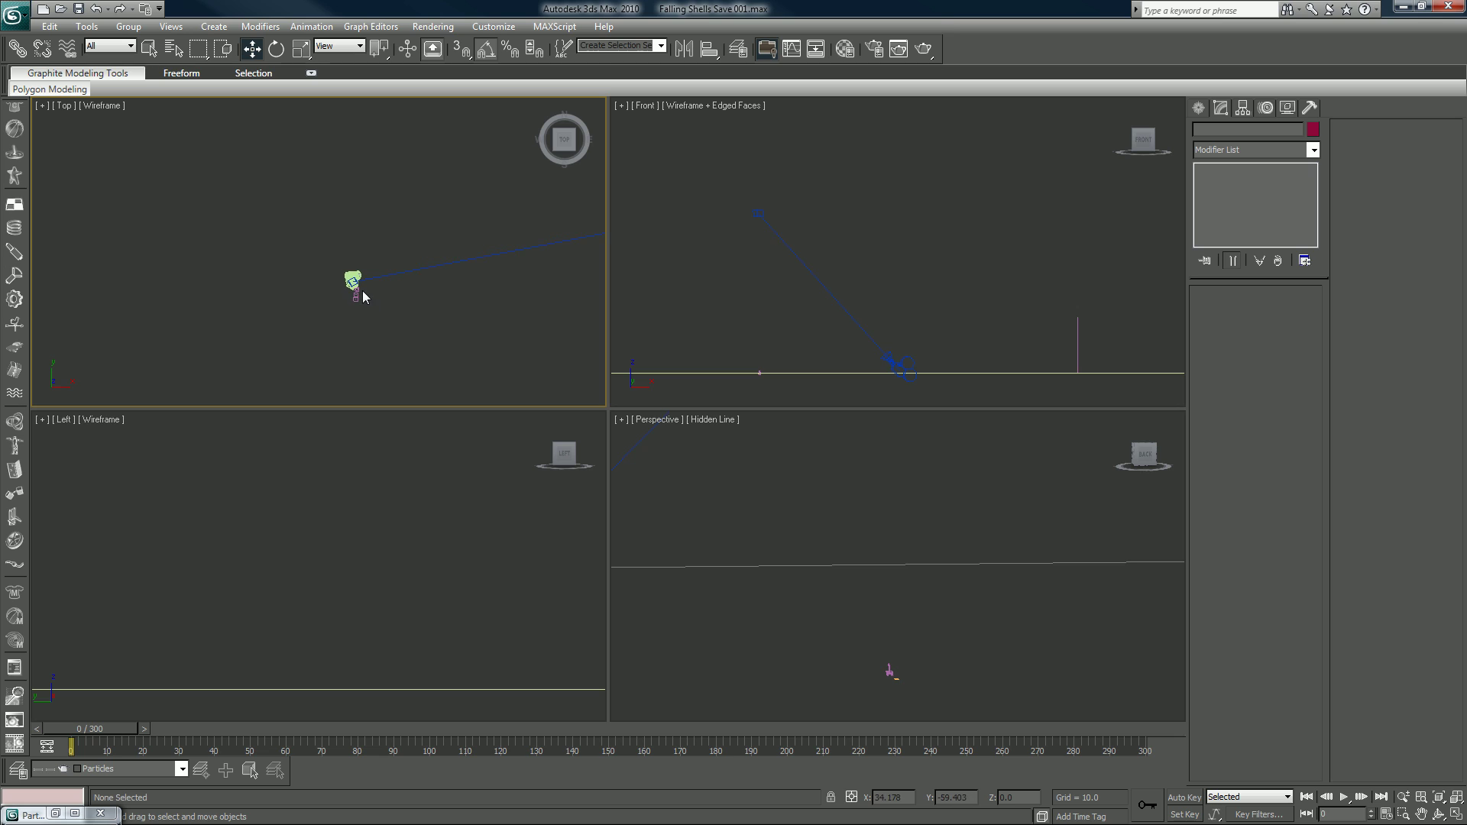
pyautogui.scroll(6, 356, 283)
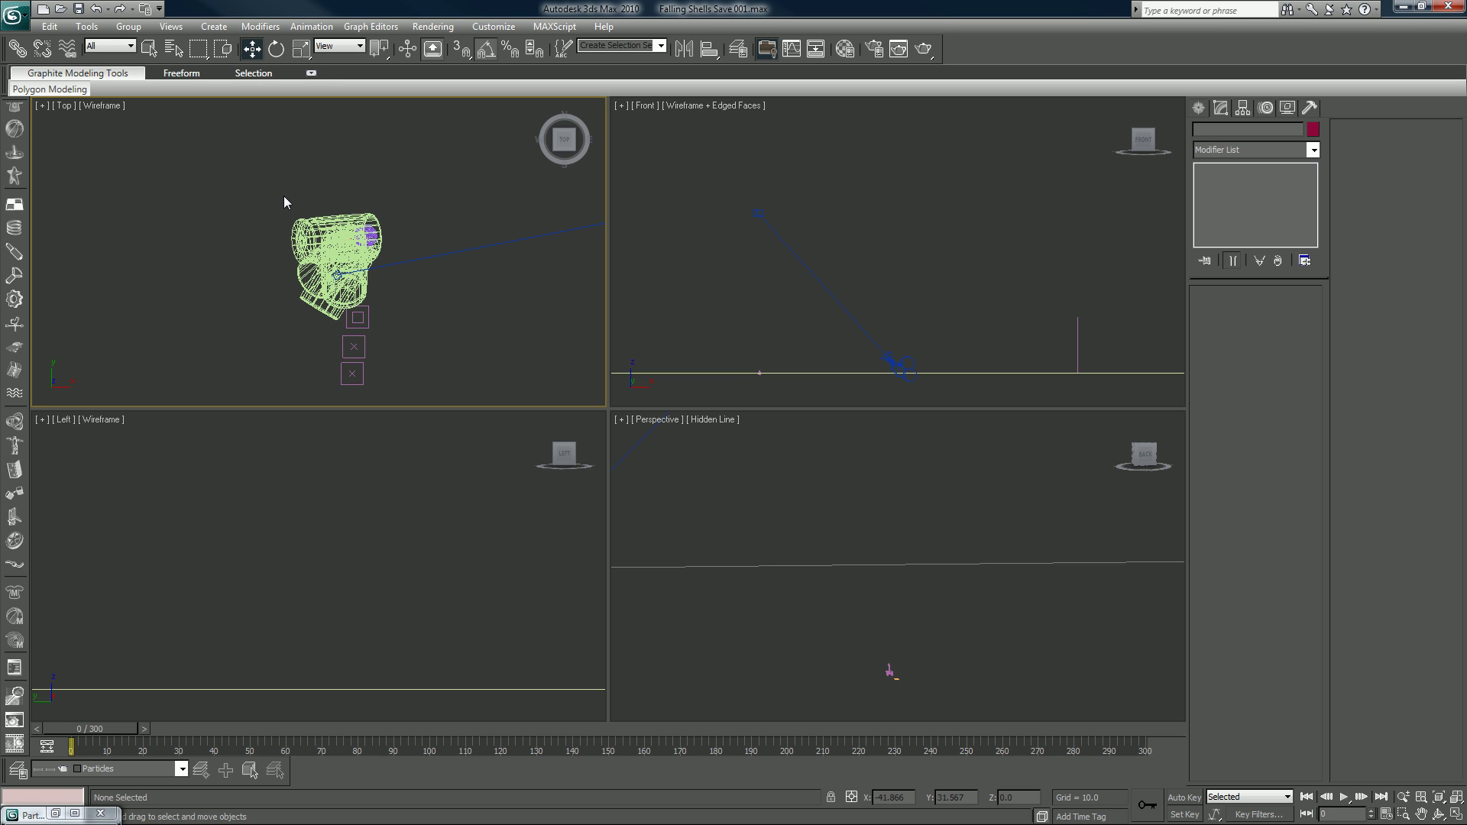
pyautogui.click(745, 520)
pyautogui.click(578, 729)
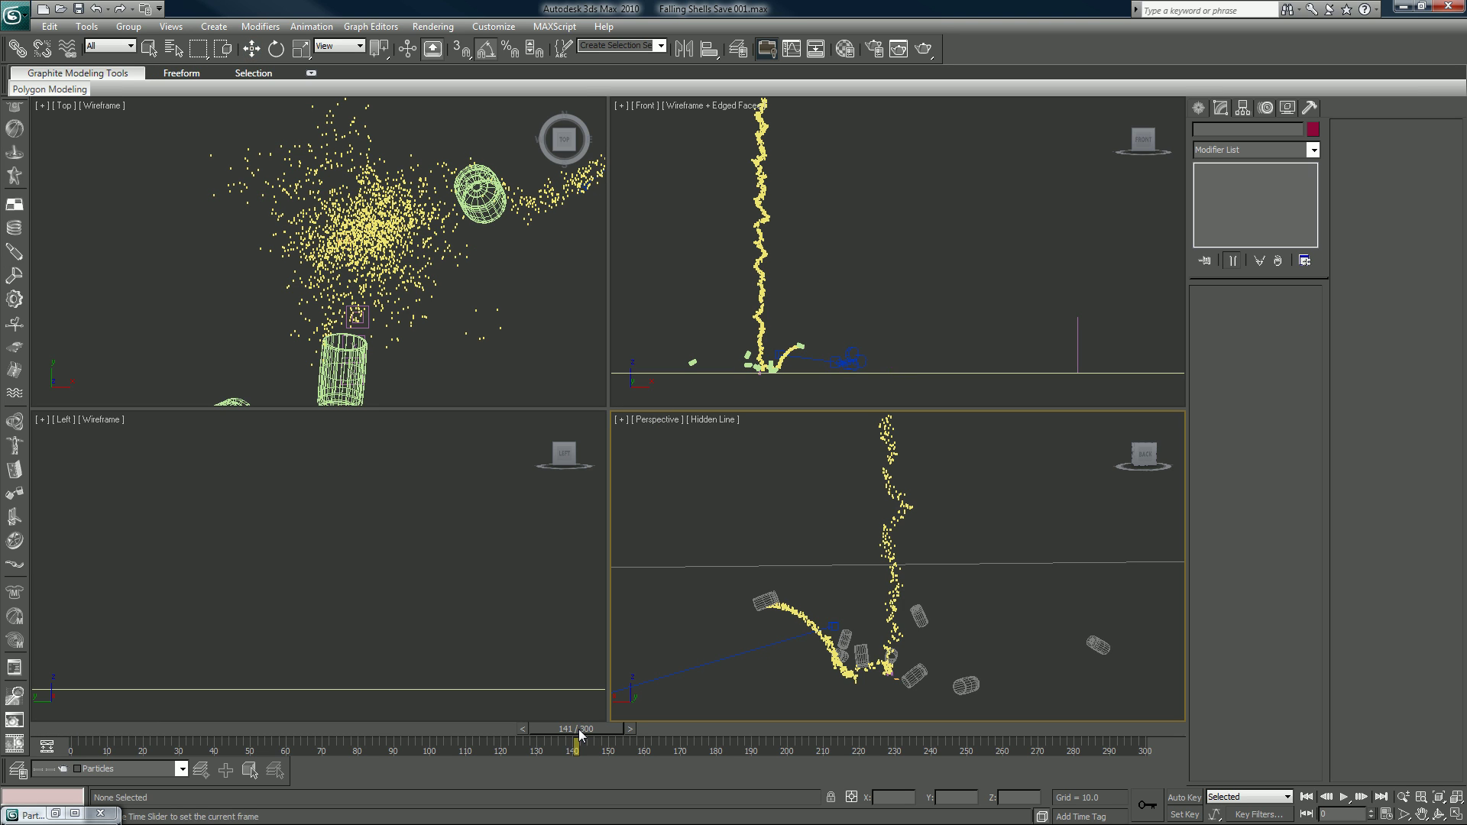
# Disable Birth 01 in Particle View, then show Camera01 in the lower-right view
pyautogui.click(55, 813)
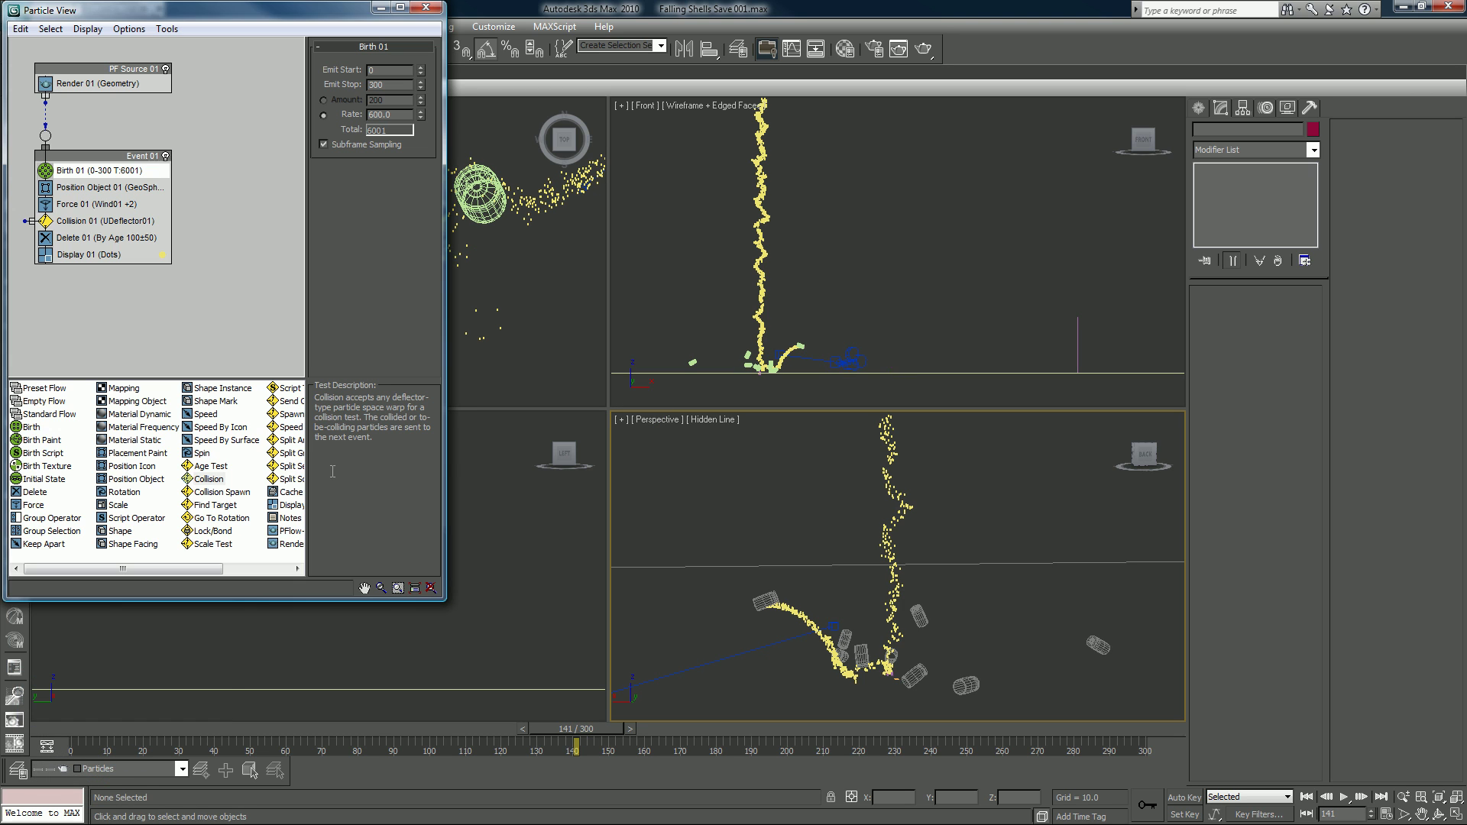
pyautogui.click(45, 170)
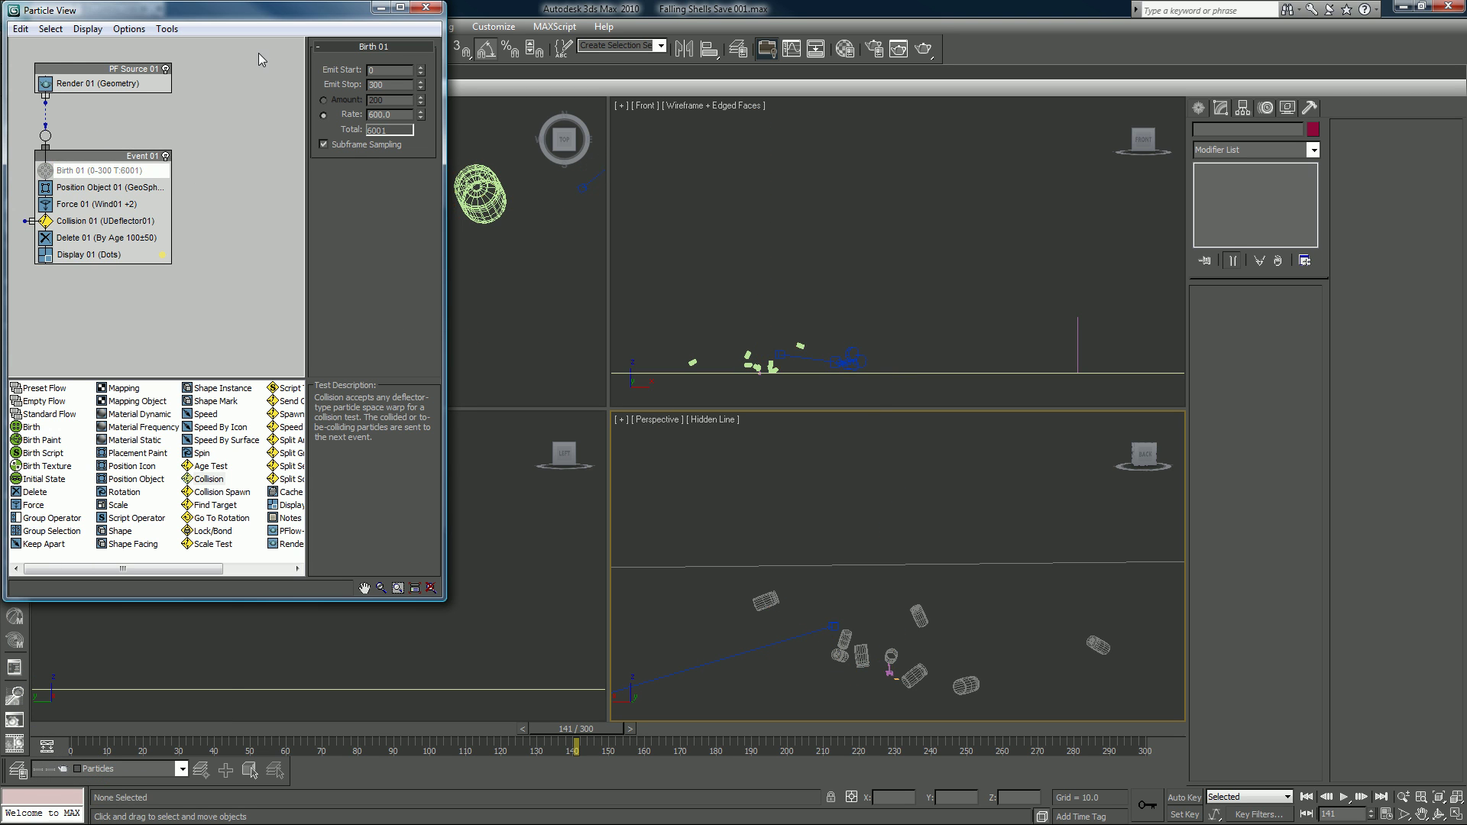
pyautogui.click(382, 8)
pyautogui.click(808, 492)
pyautogui.press('c')
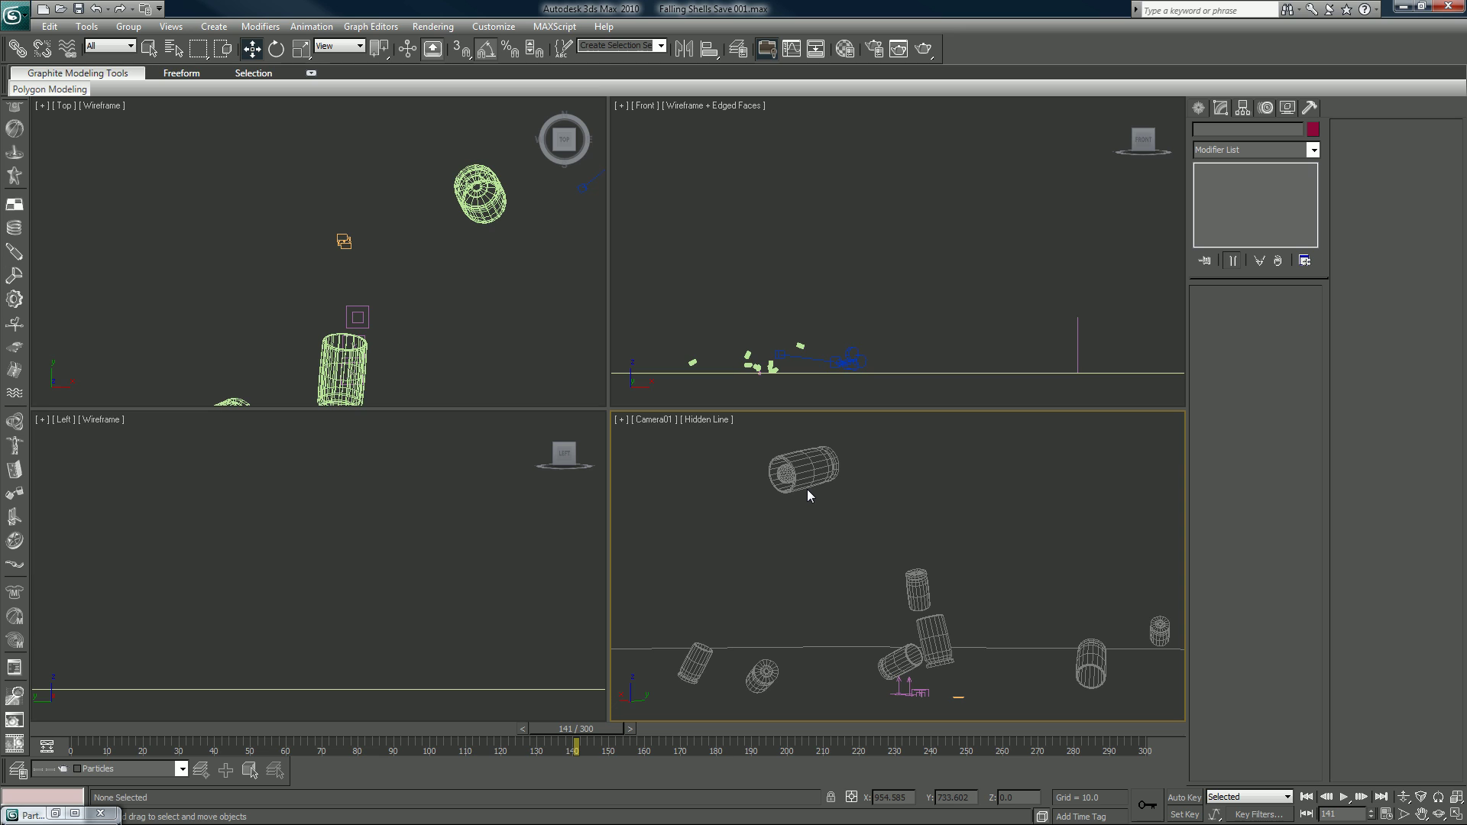
# Maximize the Camera01 view and select the nine shells Shell_Reactor_01 through Shell_Reactor_09 from the scene list
pyautogui.hotkey('alt', 'w')
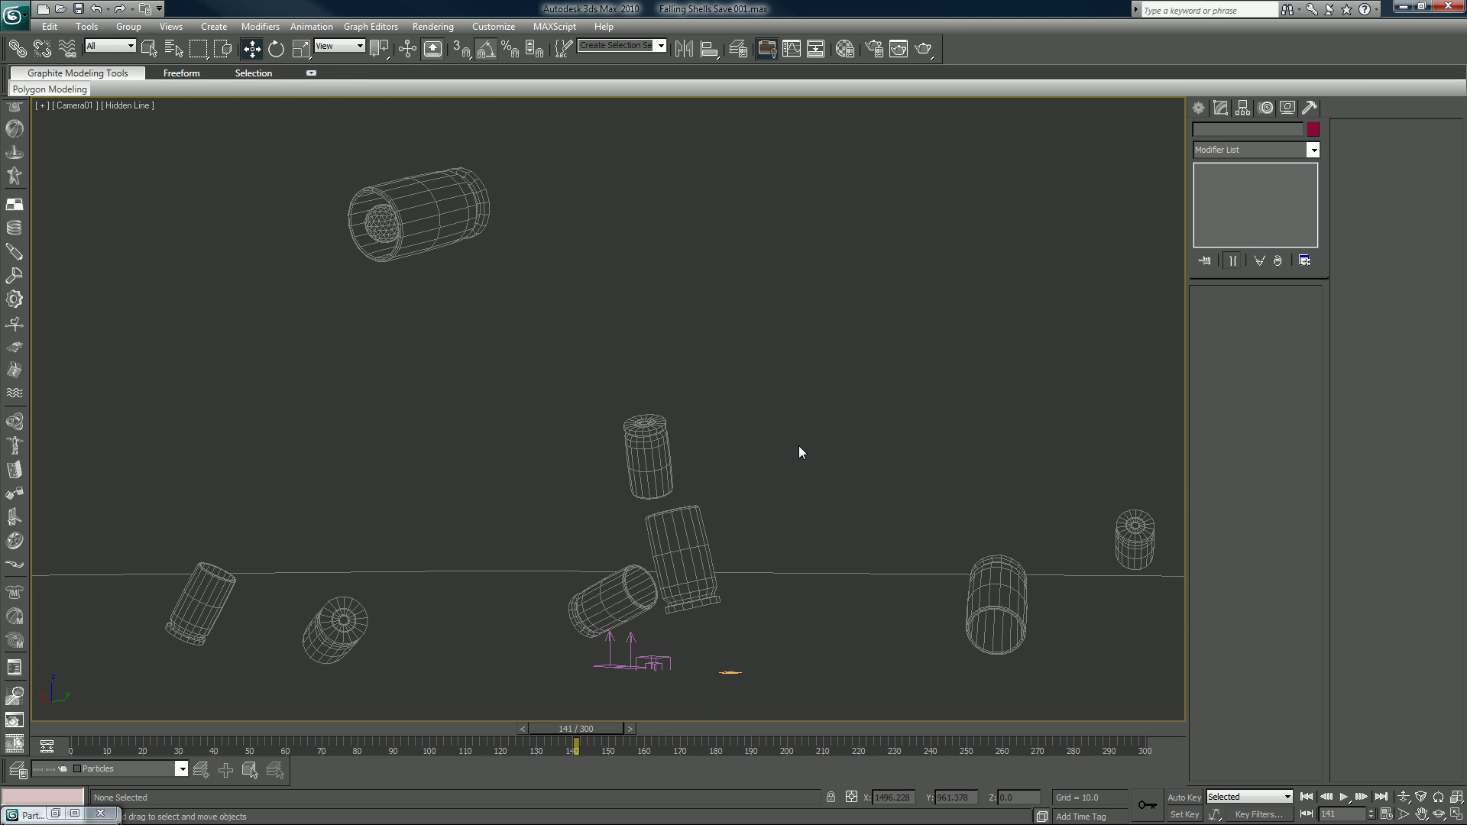
pyautogui.press('h')
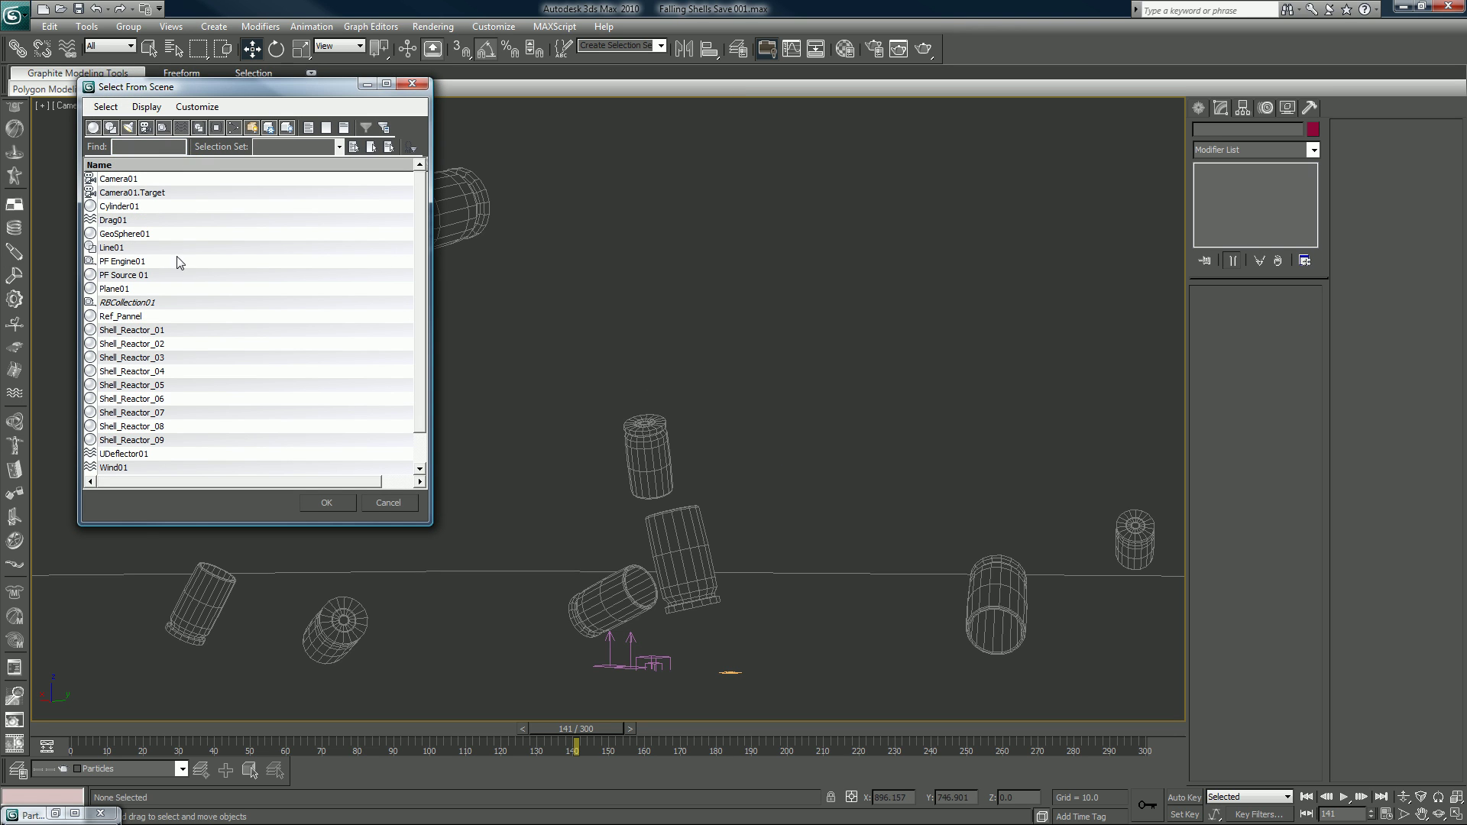
pyautogui.moveTo(190, 331); pyautogui.dragTo(162, 451)
pyautogui.click(318, 503)
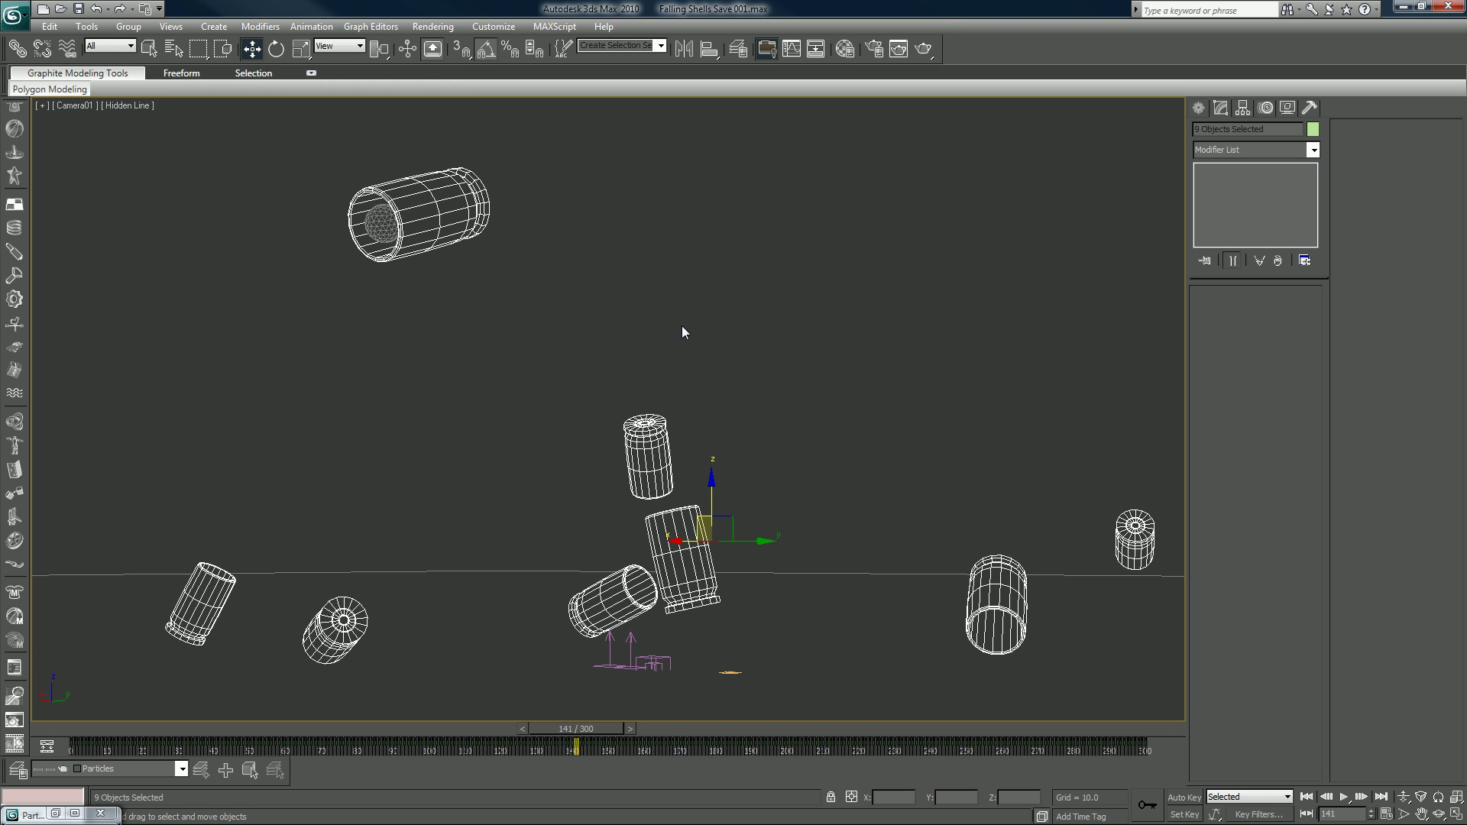
# Open the Material Editor with M, showing the blank 01 - Default Blinn slot
pyautogui.press('m')
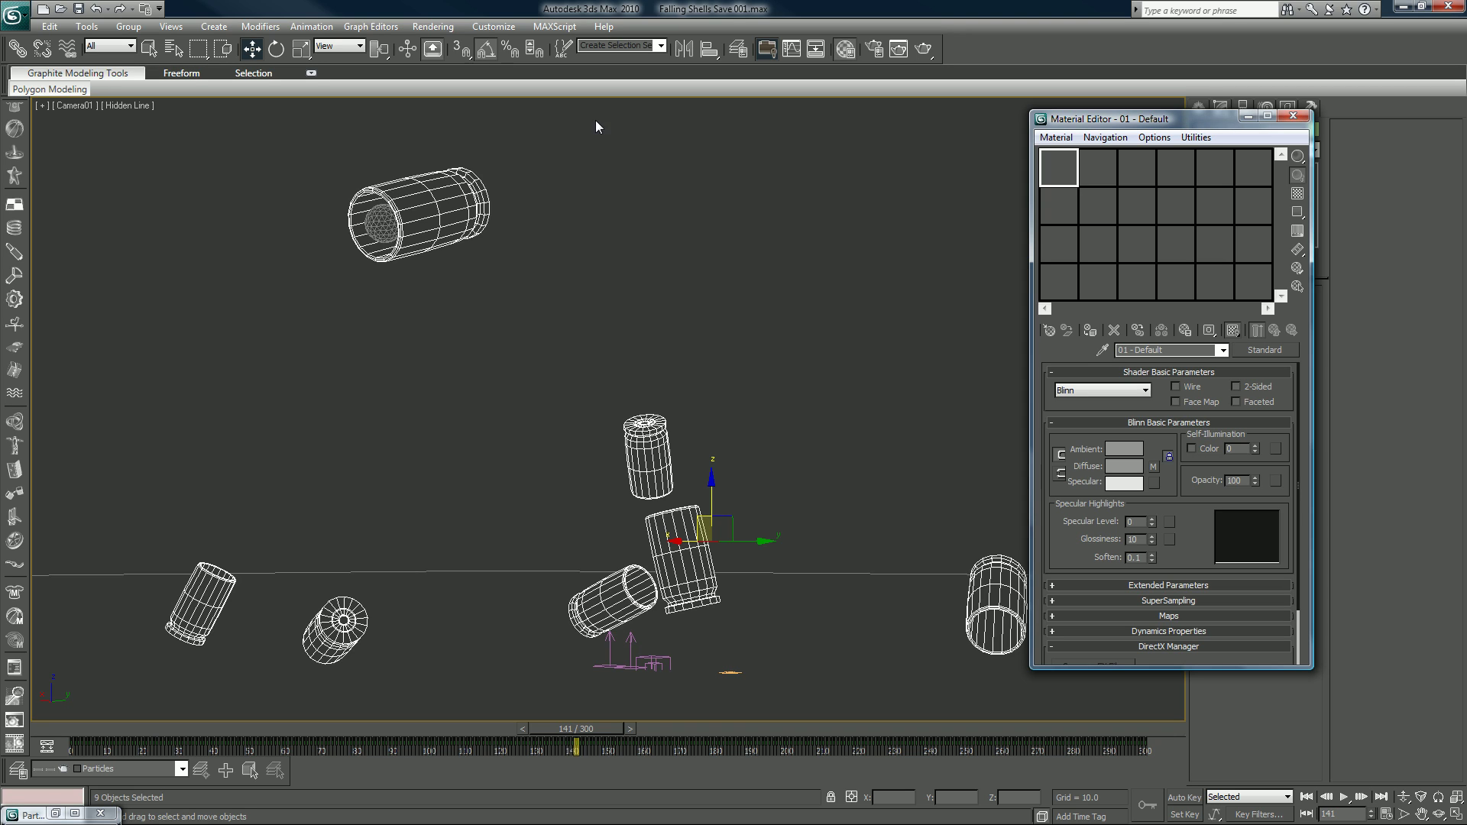
# Use the application button at the top-left, after which the view fills with object name labels
pyautogui.click(16, 23)
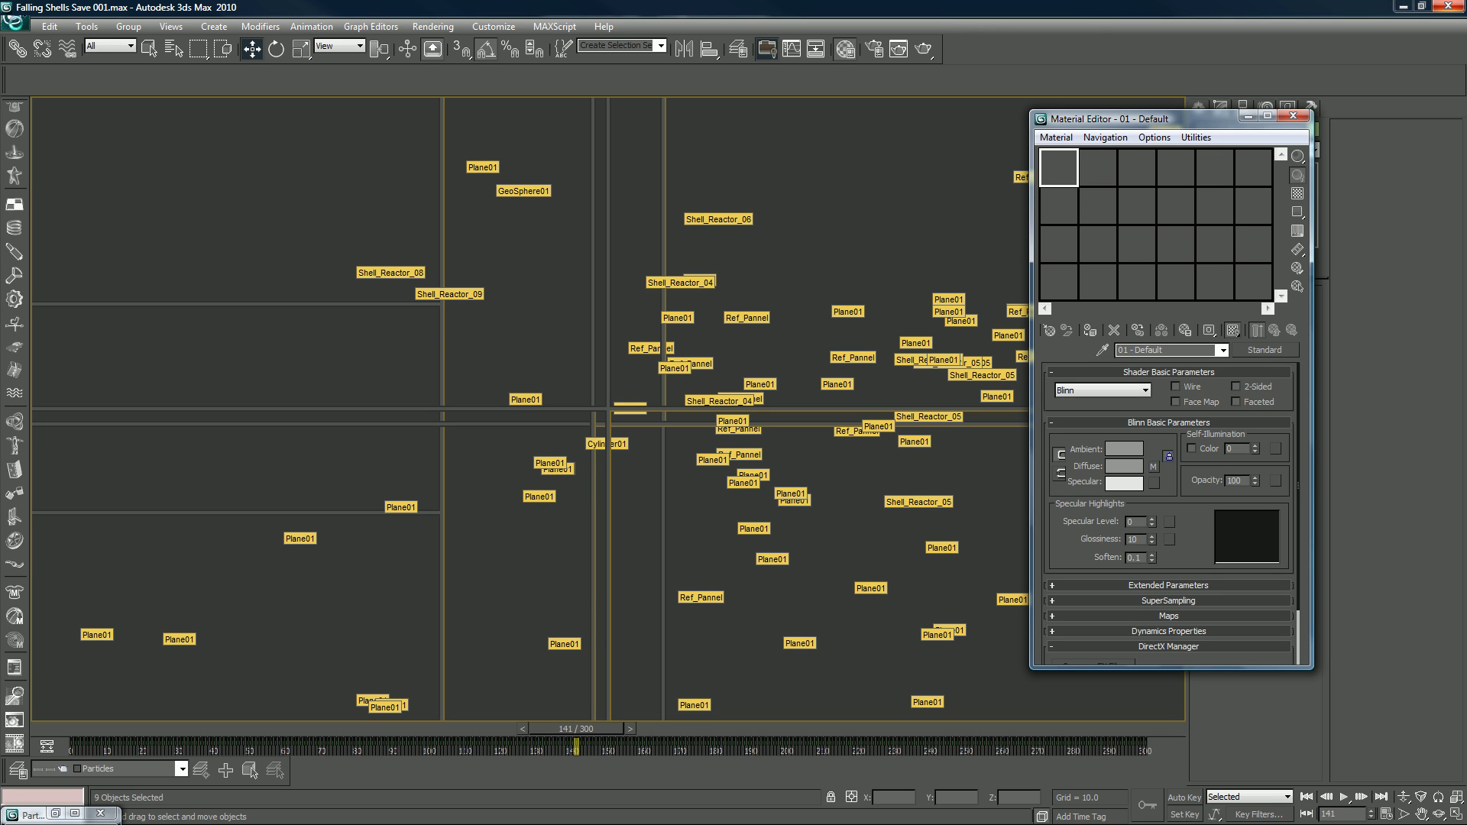